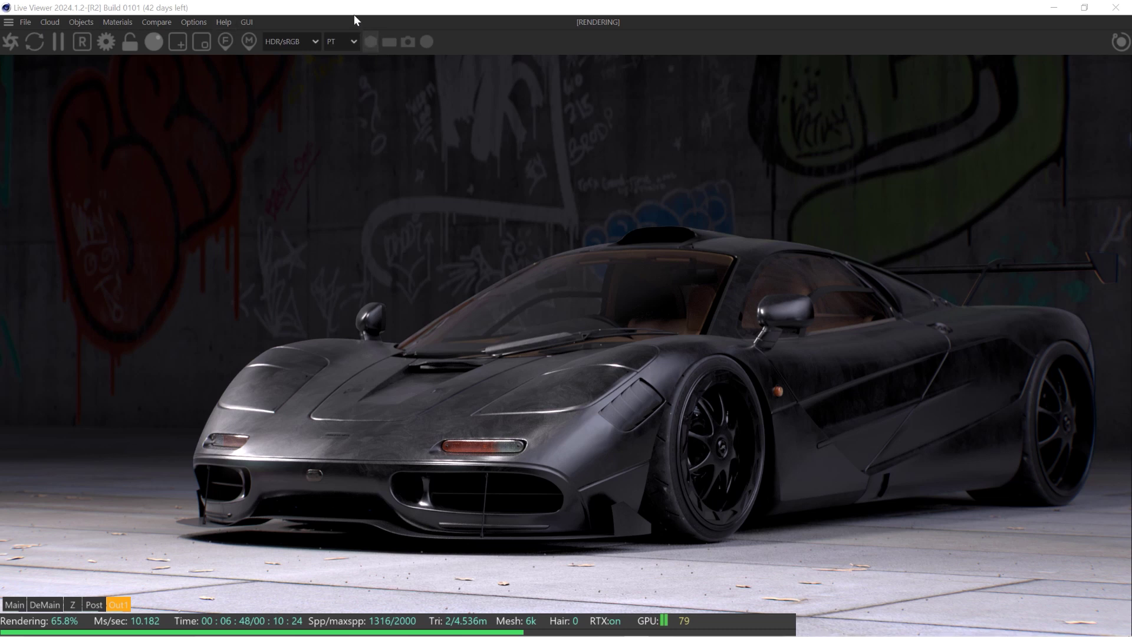
Move the Live Viewer aside and close the Octane Node Editor behind it
{"action": "left_click_drag", "start_coordinate": [649, 12], "coordinate": [1071, 87]}
{"action": "left_click", "coordinate": [523, 213]}
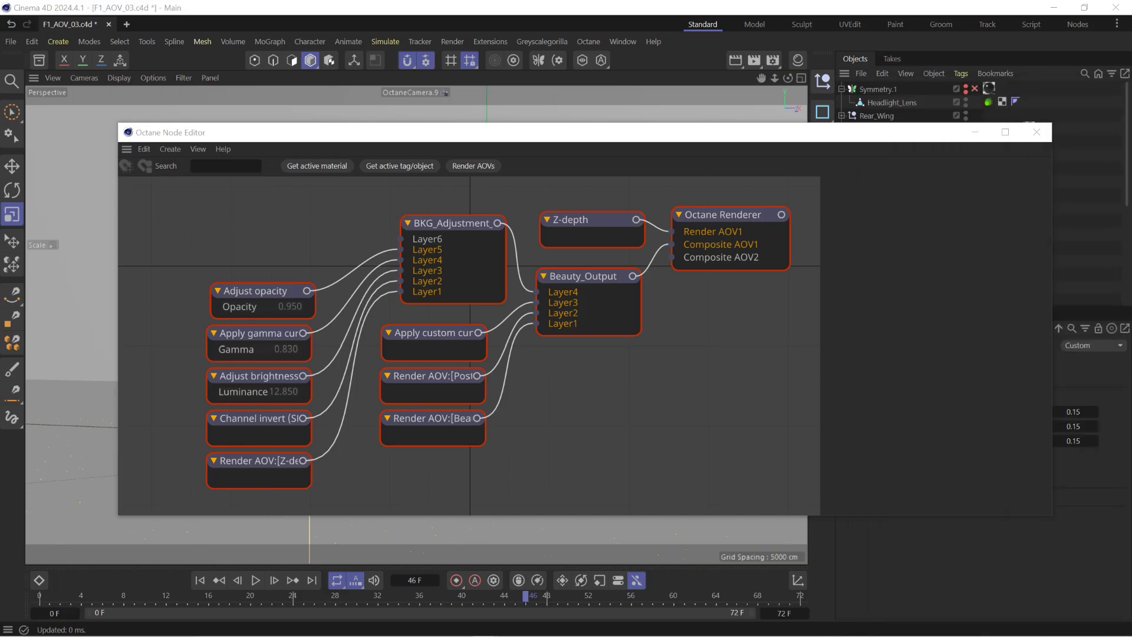
{"action": "left_click", "coordinate": [1037, 132]}
Reopen the Output AOV Compositor node graph from Render Settings and bring the Live Viewer on top
{"action": "left_click", "coordinate": [772, 60]}
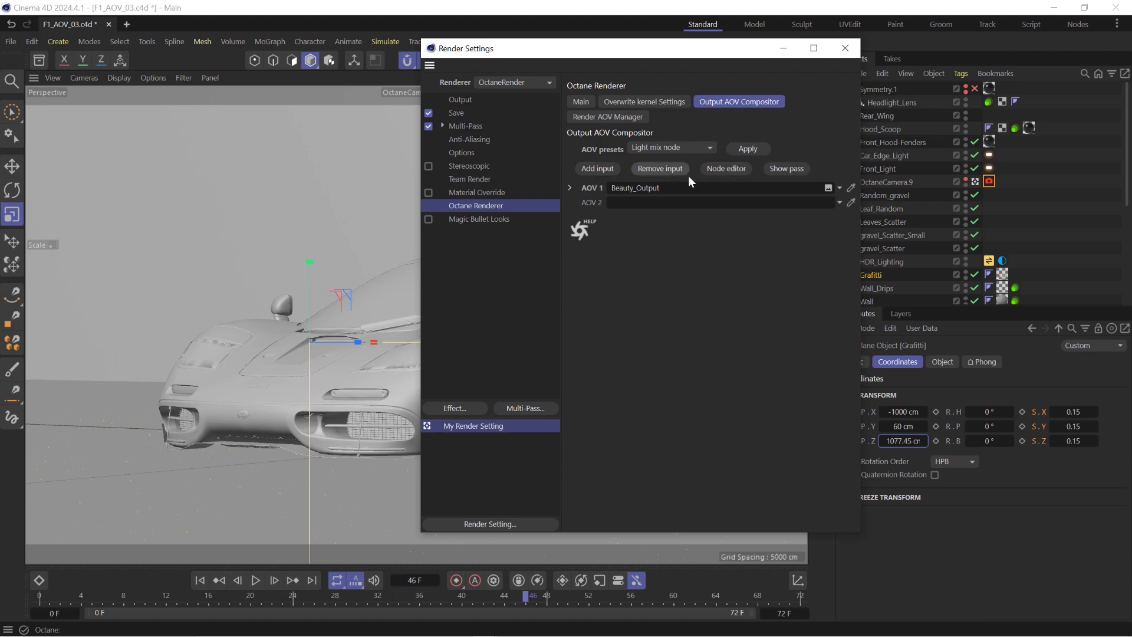
{"action": "left_click", "coordinate": [722, 171]}
{"action": "left_click_drag", "start_coordinate": [633, 260], "coordinate": [567, 84]}
{"action": "left_click", "coordinate": [829, 53]}
{"action": "middle_click_drag", "start_coordinate": [621, 309], "coordinate": [575, 302]}
{"action": "scroll", "coordinate": [596, 312], "scroll_direction": "down", "scroll_amount": 2}
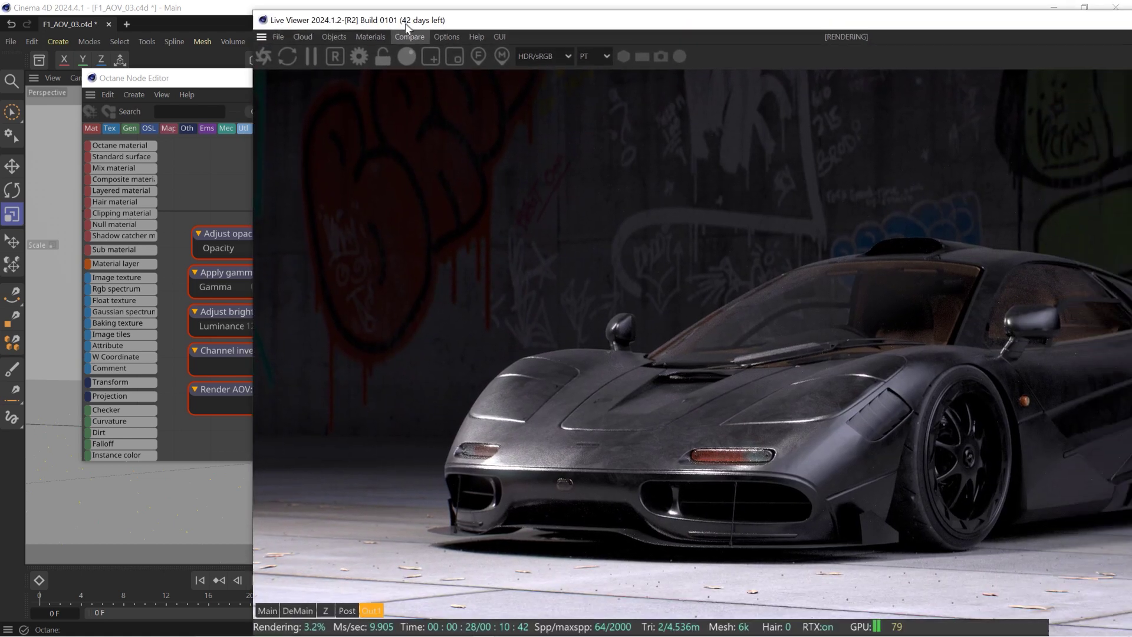
{"action": "left_click_drag", "start_coordinate": [288, 21], "coordinate": [159, 55]}
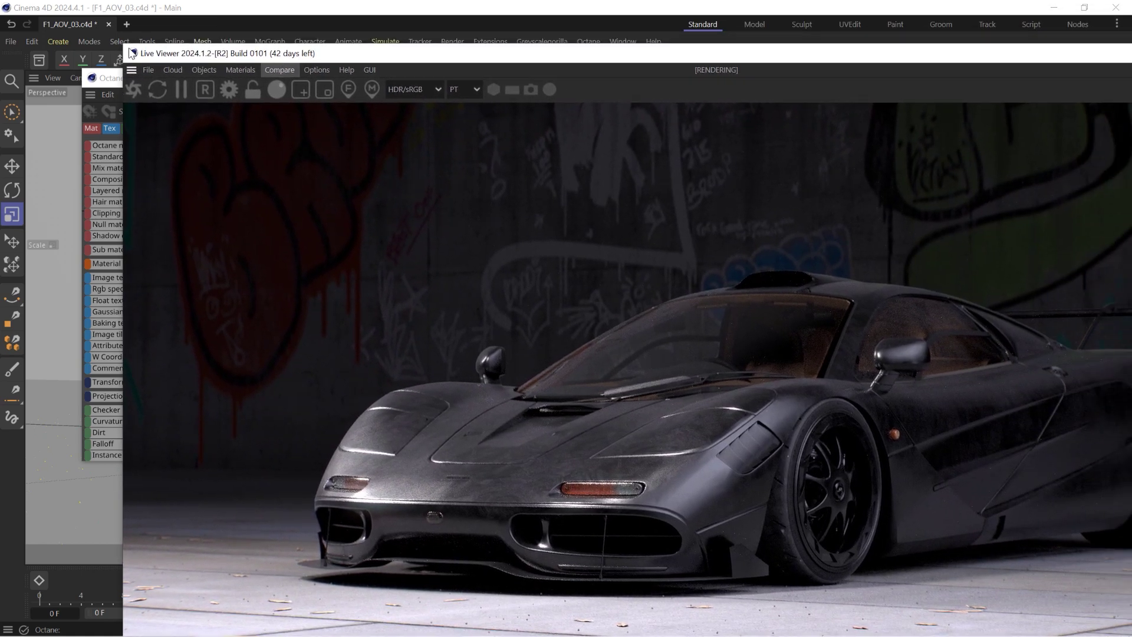
Shrink the Live Viewer, move it left over the viewport, and close the Node Editor
{"action": "left_click_drag", "start_coordinate": [340, 114], "coordinate": [368, 160]}
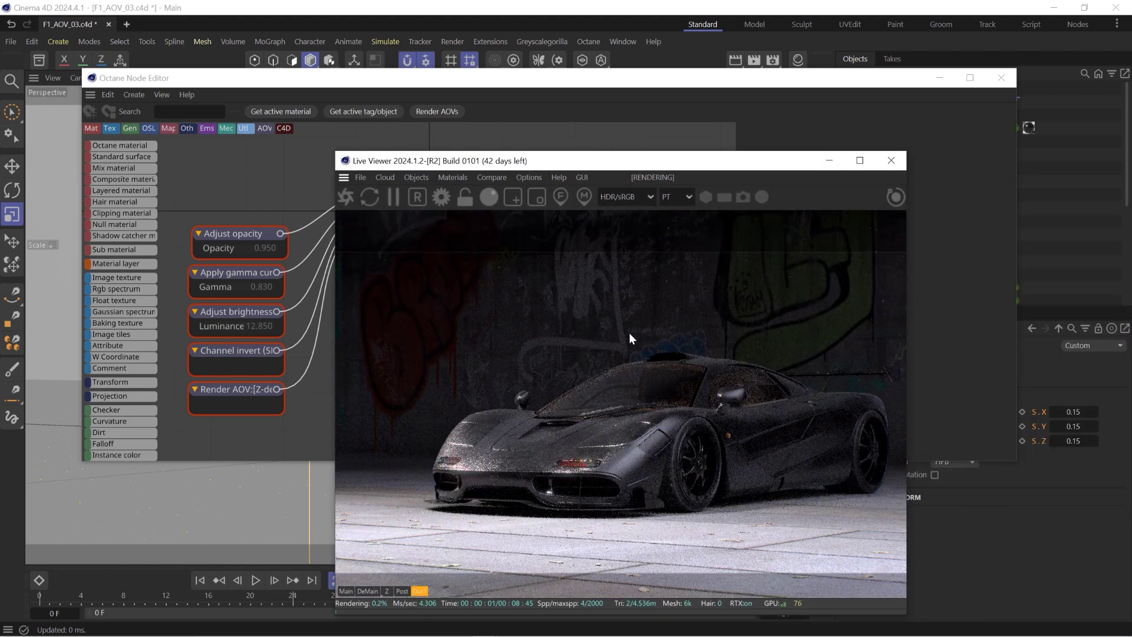
{"action": "left_click_drag", "start_coordinate": [604, 152], "coordinate": [582, 172]}
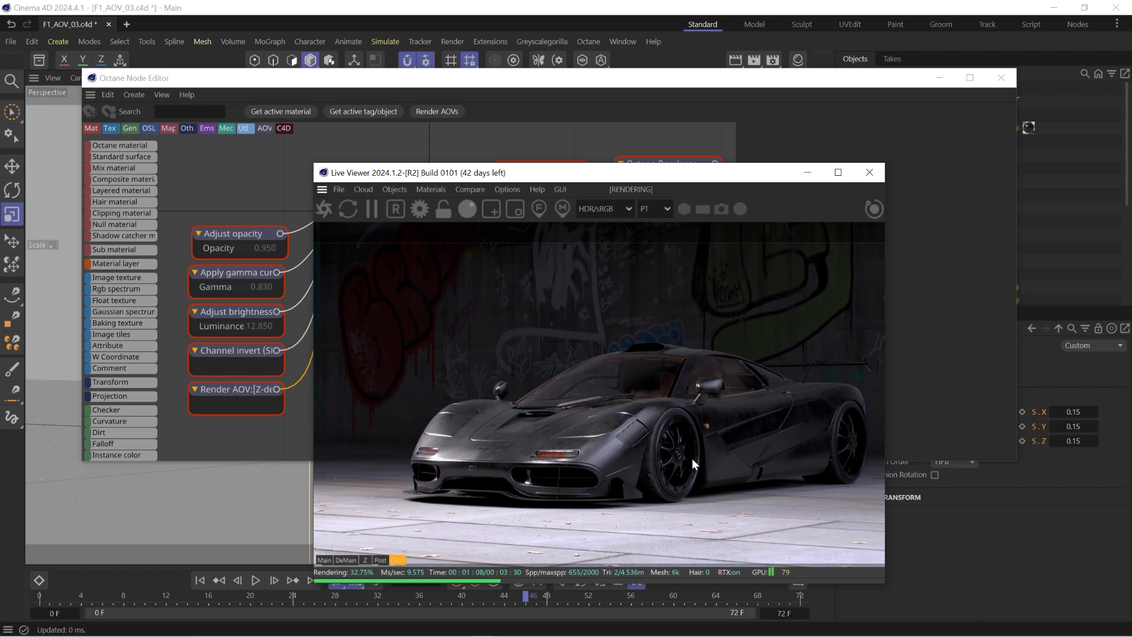
{"action": "mouse_move", "coordinate": [483, 180]}
{"action": "left_mouse_down"}
{"action": "mouse_move", "coordinate": [565, 181]}
{"action": "mouse_move", "coordinate": [812, 238]}
{"action": "mouse_move", "coordinate": [457, 164]}
{"action": "mouse_move", "coordinate": [500, 185]}
{"action": "left_mouse_up"}
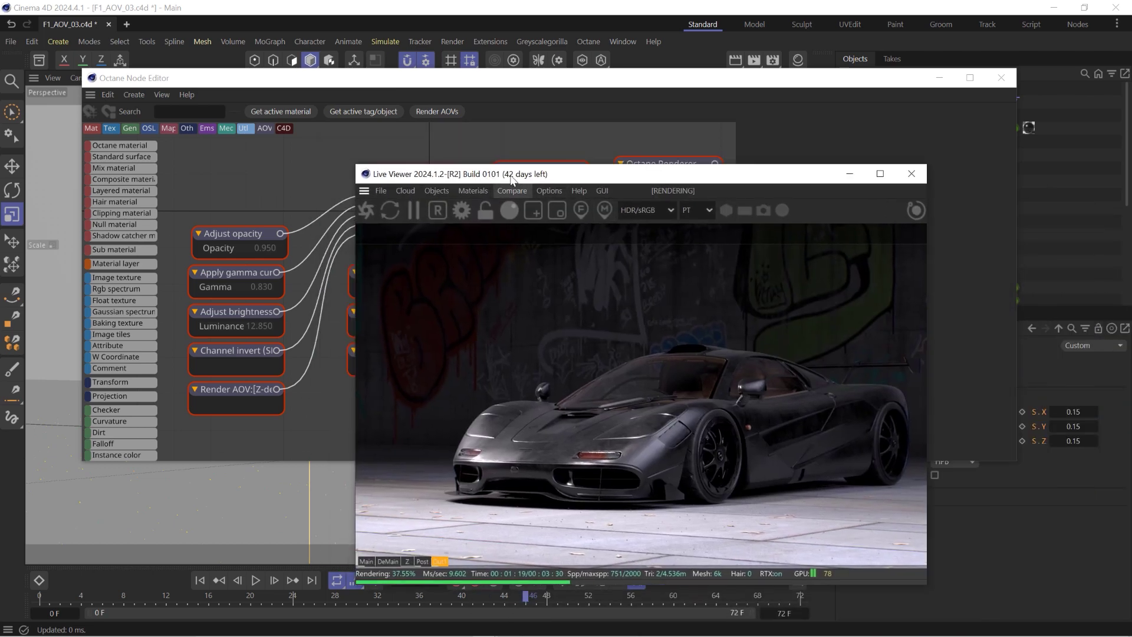
{"action": "left_click_drag", "start_coordinate": [524, 174], "coordinate": [285, 172]}
{"action": "left_click", "coordinate": [1001, 77]}
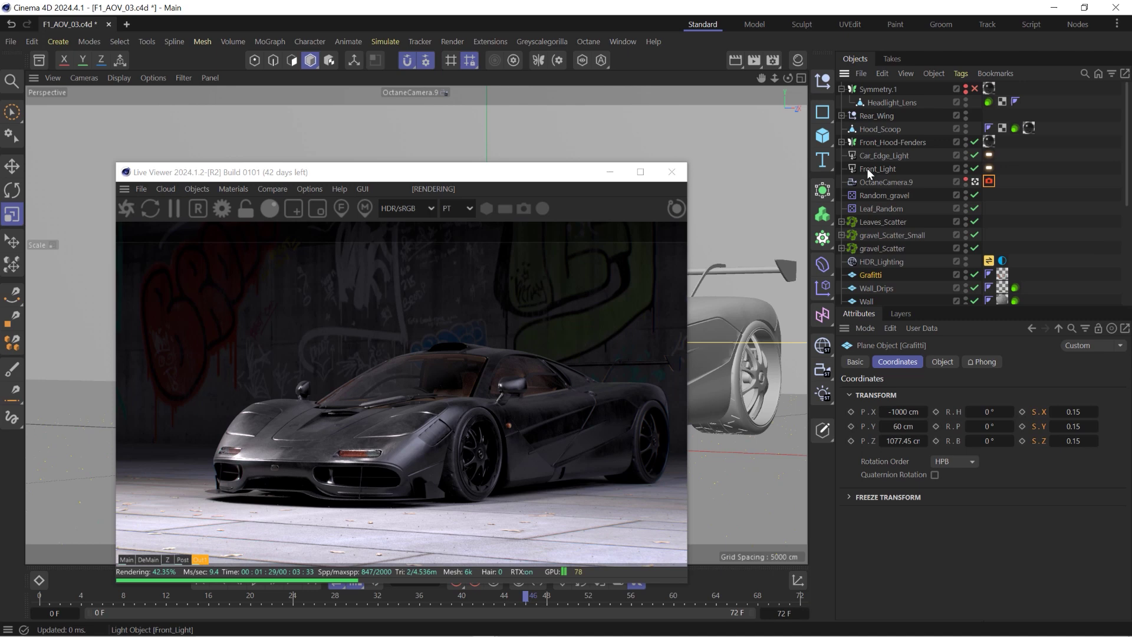
Turn Front_Light's render switch off and back on, then enable Car_Edge_Light
{"action": "left_click", "coordinate": [974, 169]}
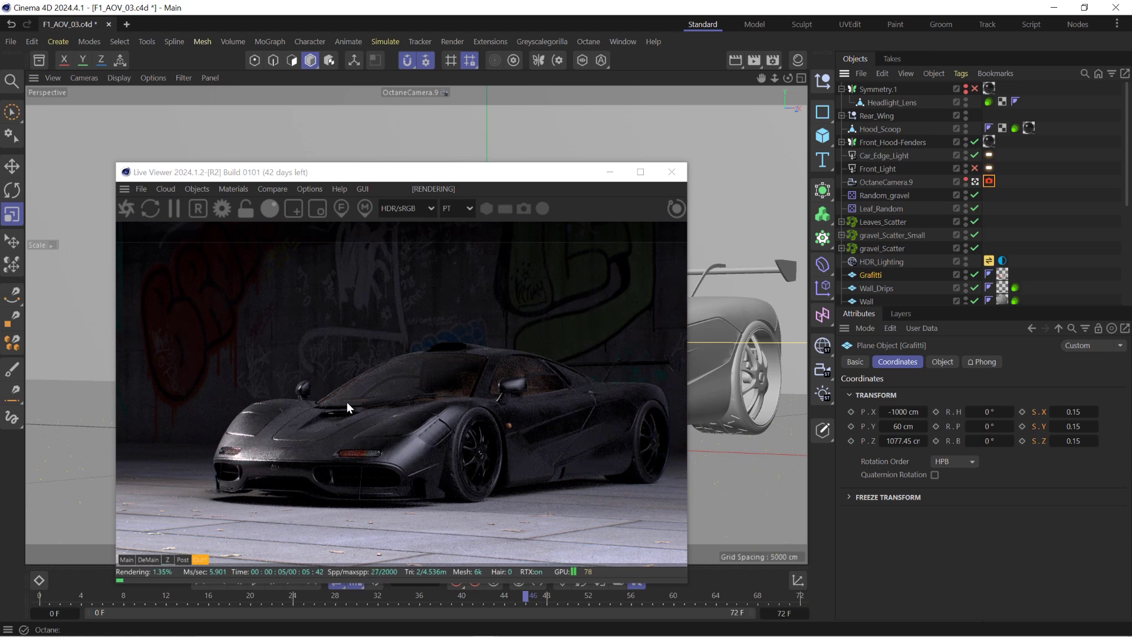
{"action": "left_click", "coordinate": [975, 169]}
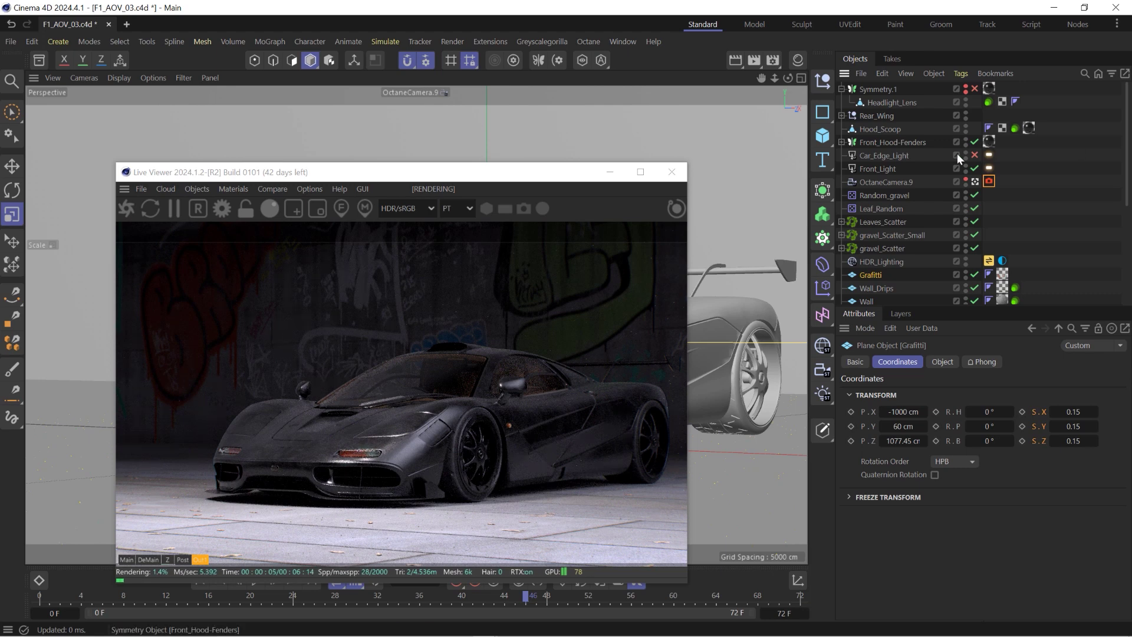
{"action": "left_click", "coordinate": [974, 155]}
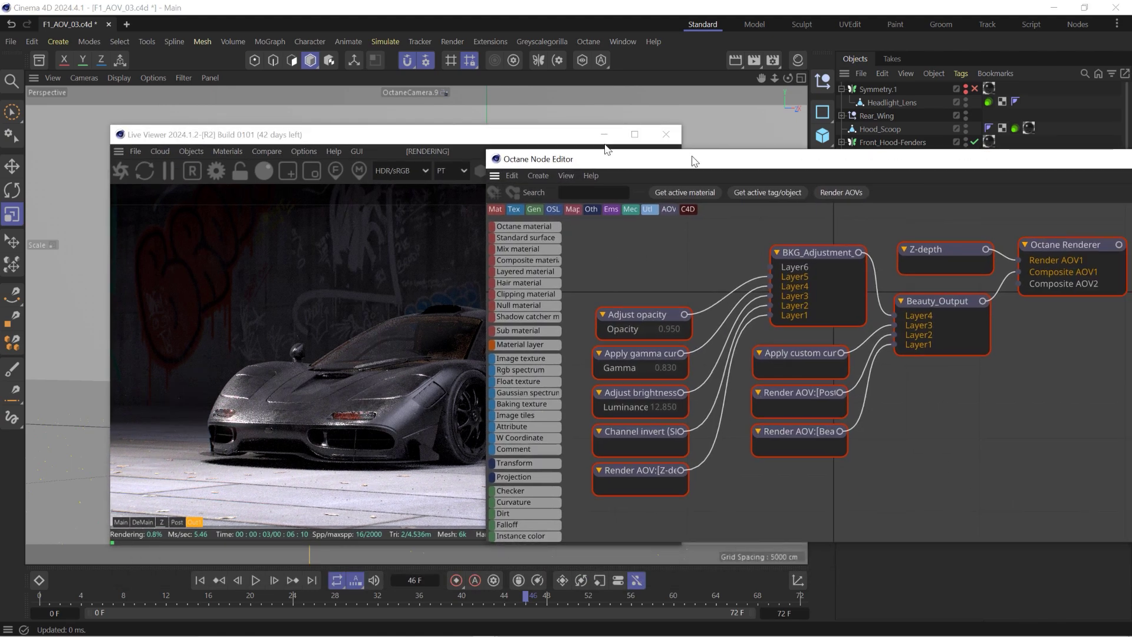
Select the Beauty_Output node and arrange the Node Editor and Live Viewer to show its parameters
{"action": "left_click_drag", "start_coordinate": [694, 158], "coordinate": [710, 112]}
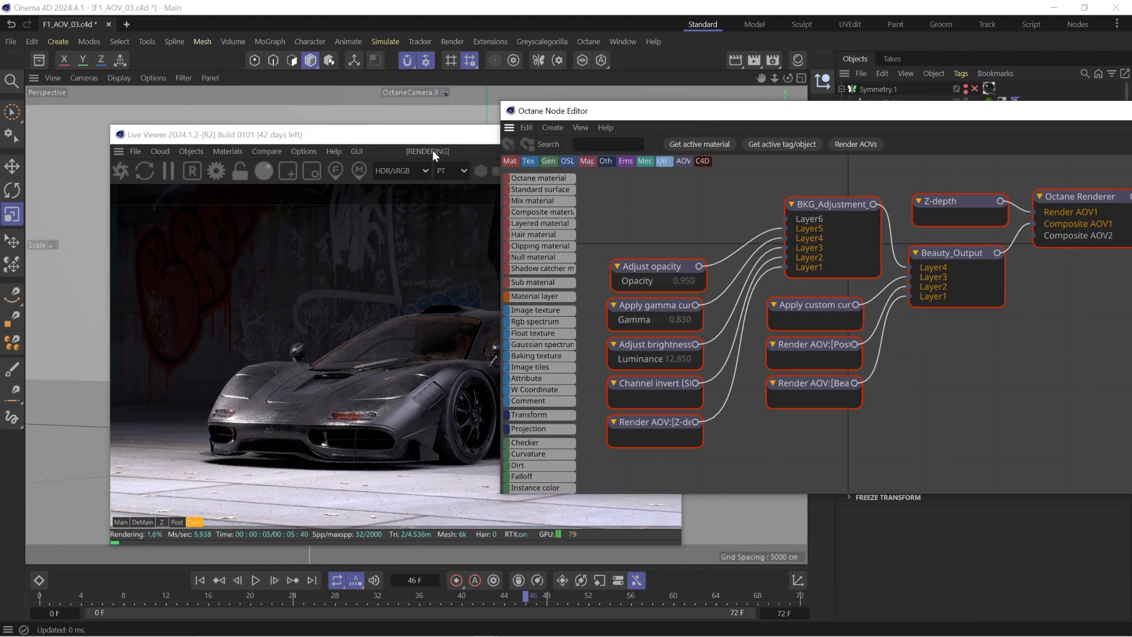
{"action": "left_click_drag", "start_coordinate": [433, 135], "coordinate": [332, 80]}
{"action": "left_click_drag", "start_coordinate": [752, 122], "coordinate": [742, 146]}
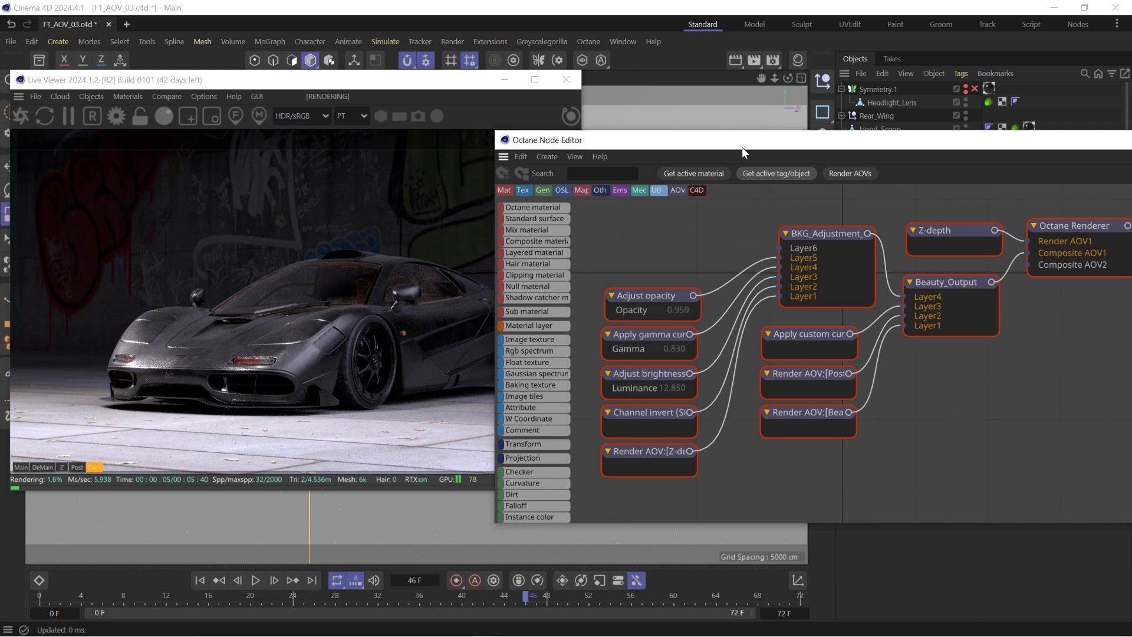
{"action": "left_click", "coordinate": [948, 288]}
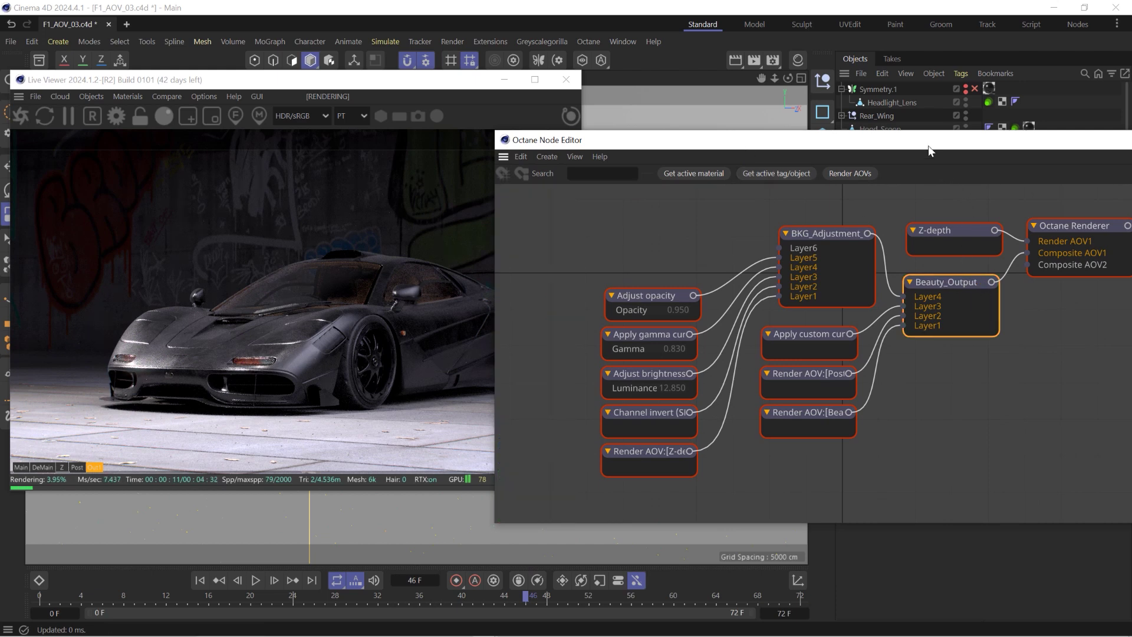
{"action": "left_click_drag", "start_coordinate": [927, 145], "coordinate": [545, 389]}
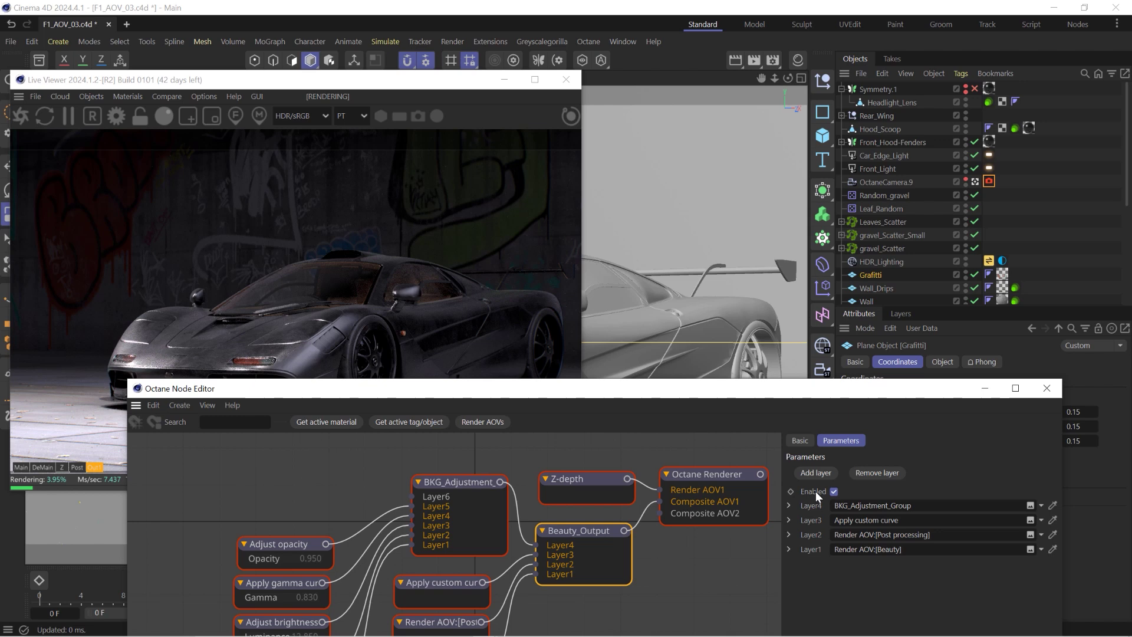
{"action": "left_click_drag", "start_coordinate": [784, 388], "coordinate": [784, 468]}
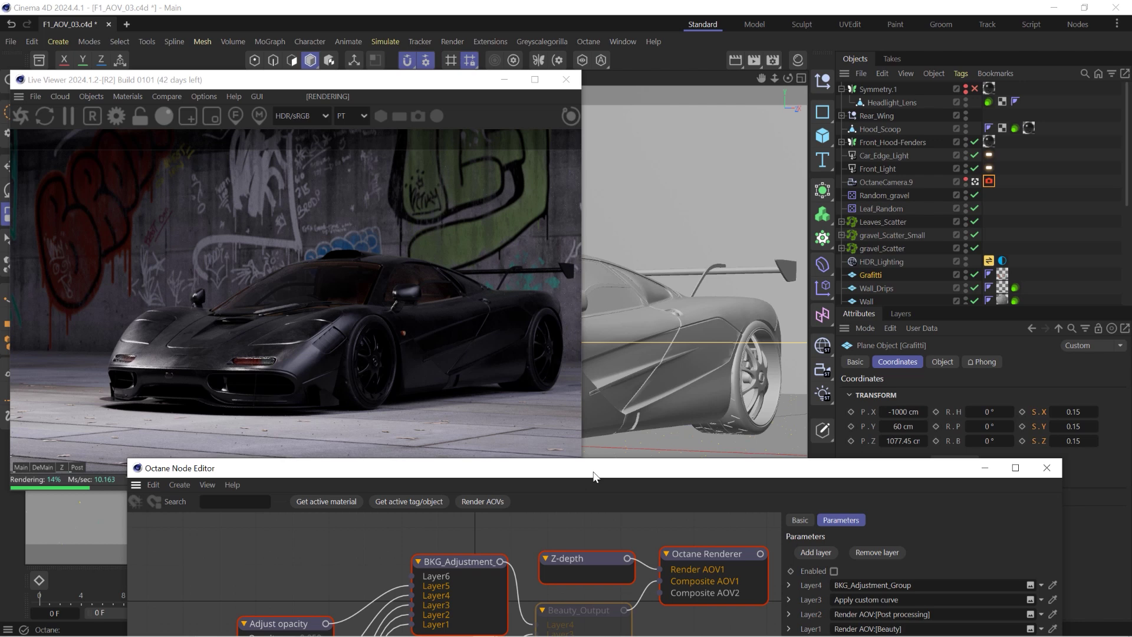
{"action": "left_click_drag", "start_coordinate": [594, 476], "coordinate": [600, 352]}
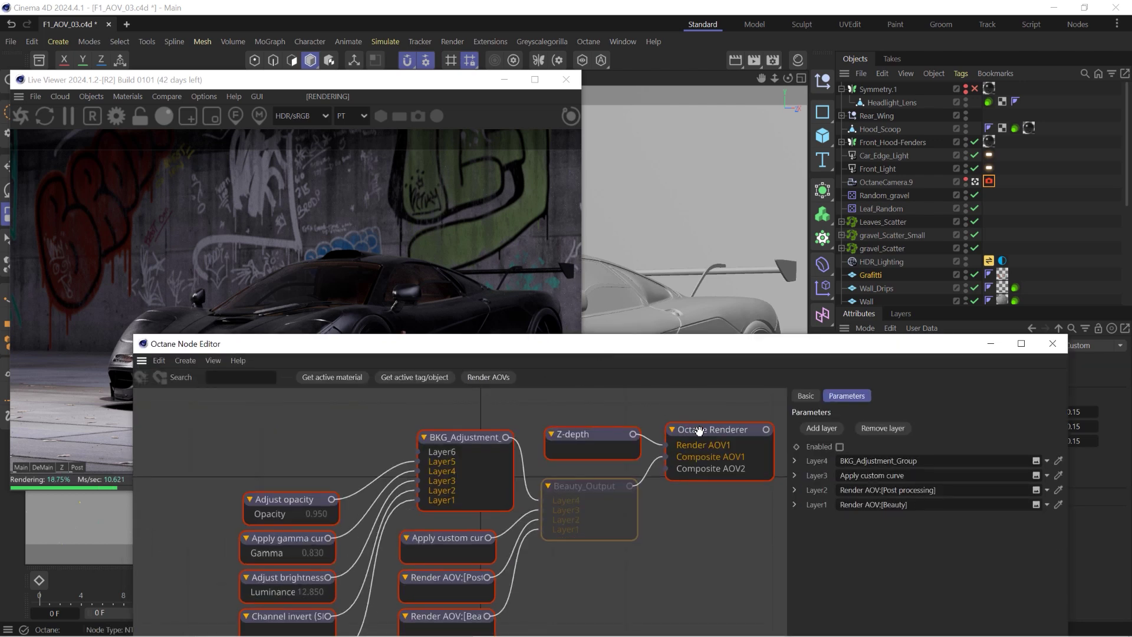
Re-enable Beauty_Output and rearrange the Node Editor and Live Viewer windows
{"action": "left_click", "coordinate": [839, 447]}
{"action": "left_click_drag", "start_coordinate": [400, 348], "coordinate": [721, 173]}
{"action": "left_click_drag", "start_coordinate": [410, 83], "coordinate": [402, 31]}
{"action": "left_click_drag", "start_coordinate": [689, 178], "coordinate": [449, 288]}
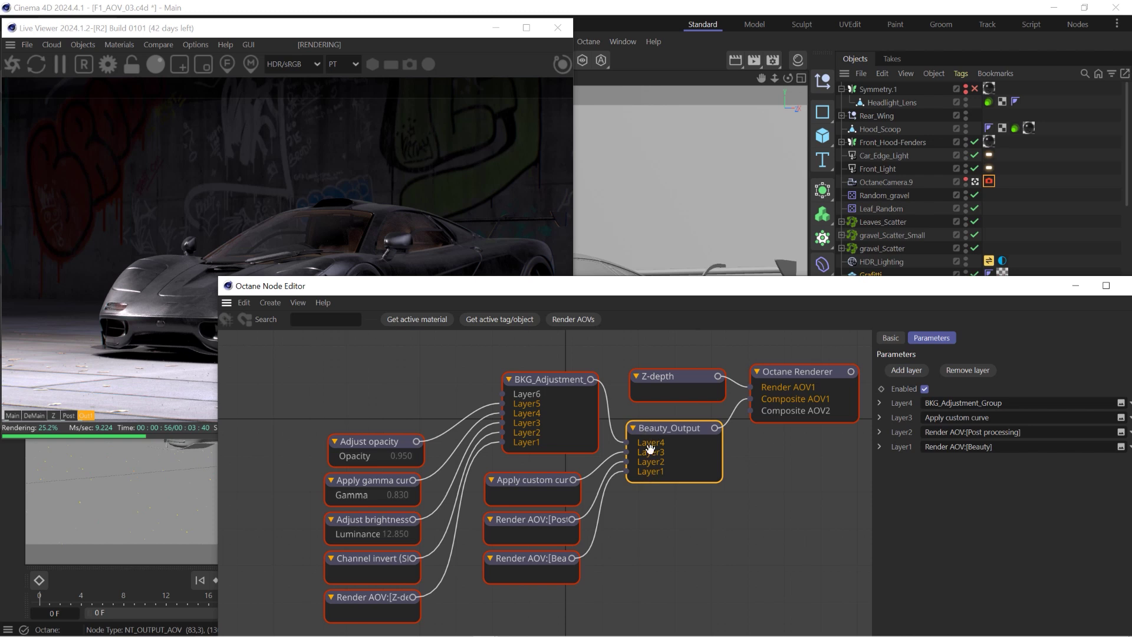
Select the Render AOV Beauty node, then the Render AOV Post processing node
{"action": "left_click", "coordinate": [542, 566]}
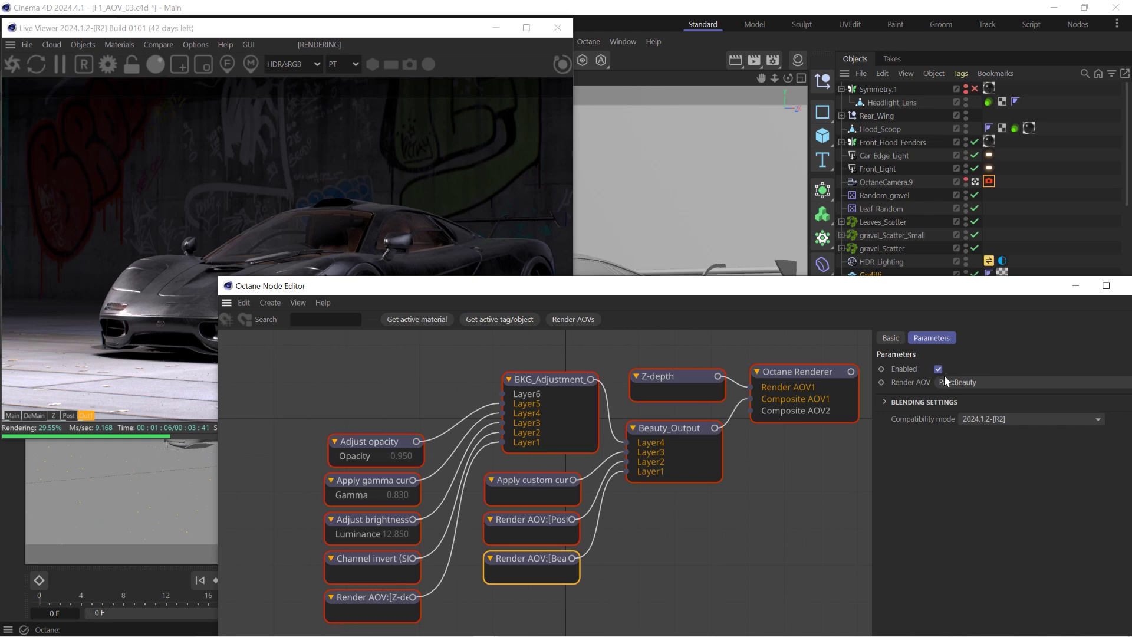
{"action": "left_click_drag", "start_coordinate": [377, 287], "coordinate": [322, 399]}
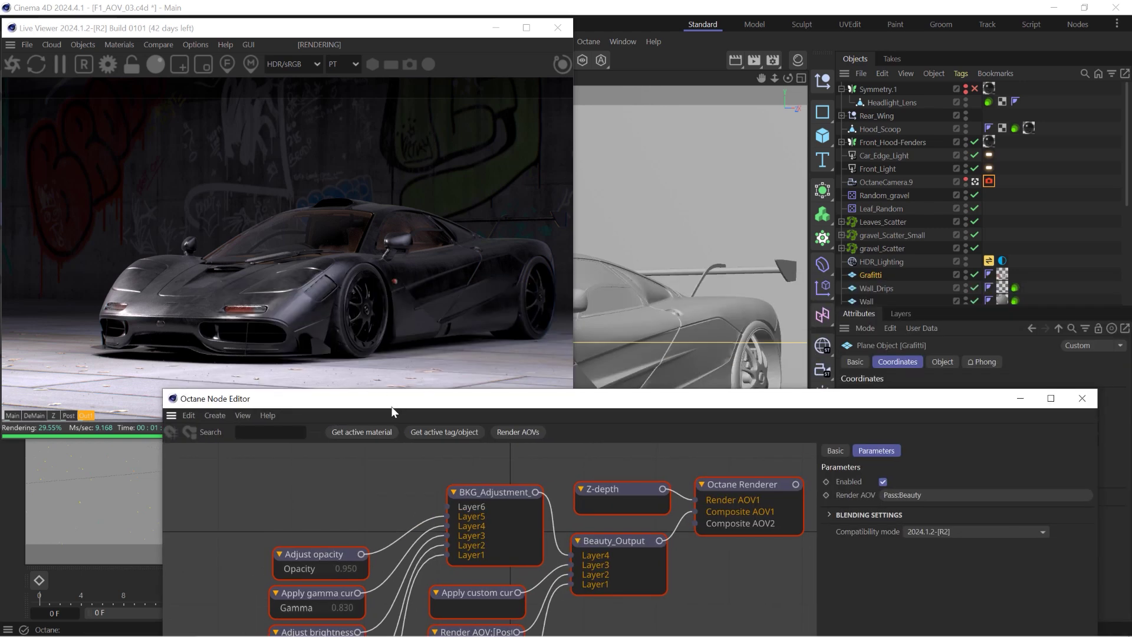
{"action": "left_click_drag", "start_coordinate": [397, 404], "coordinate": [401, 255]}
{"action": "left_click", "coordinate": [484, 484]}
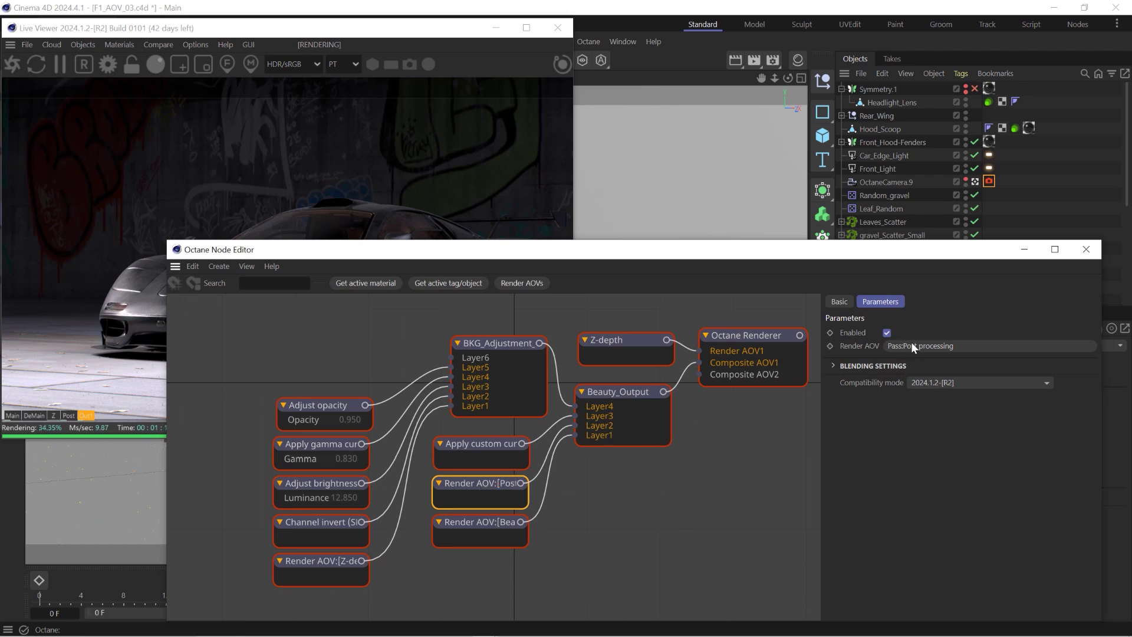
{"action": "left_click_drag", "start_coordinate": [614, 250], "coordinate": [917, 95]}
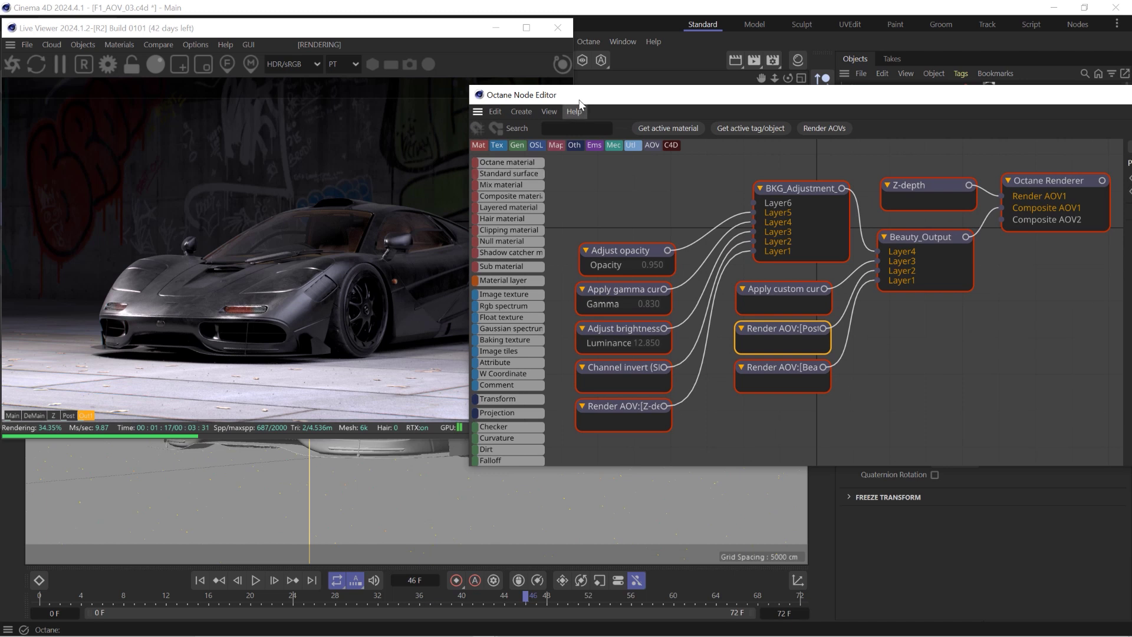
{"action": "left_click_drag", "start_coordinate": [570, 101], "coordinate": [558, 88]}
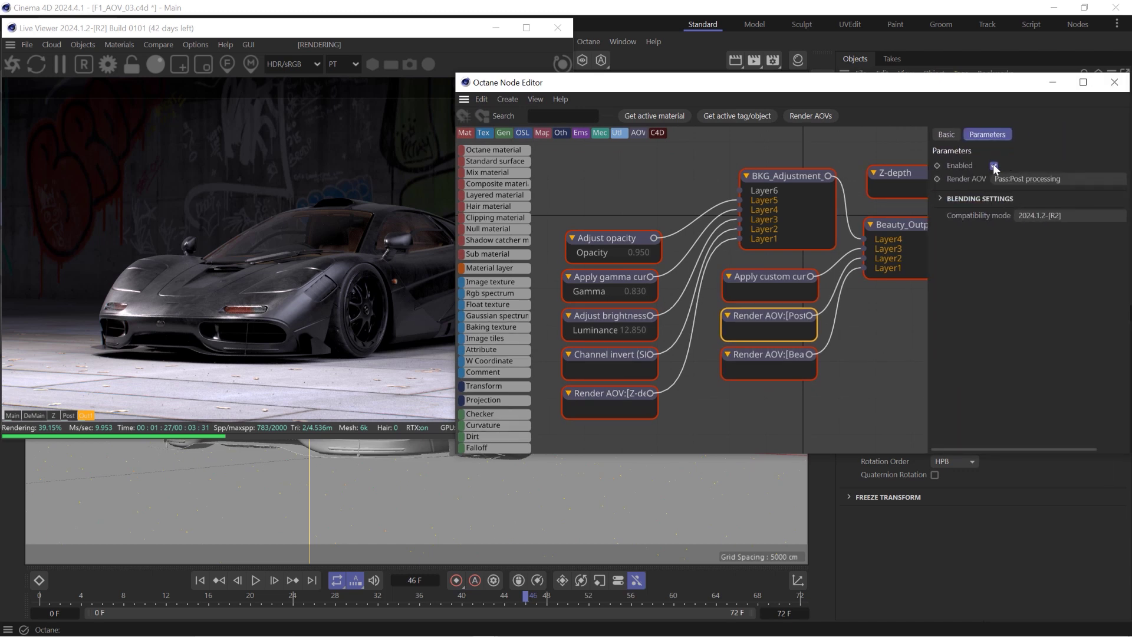
Toggle Post processing's Enabled checkbox off and on several times, leaving it enabled
{"action": "left_click", "coordinate": [994, 166]}
{"action": "left_click", "coordinate": [994, 166]}
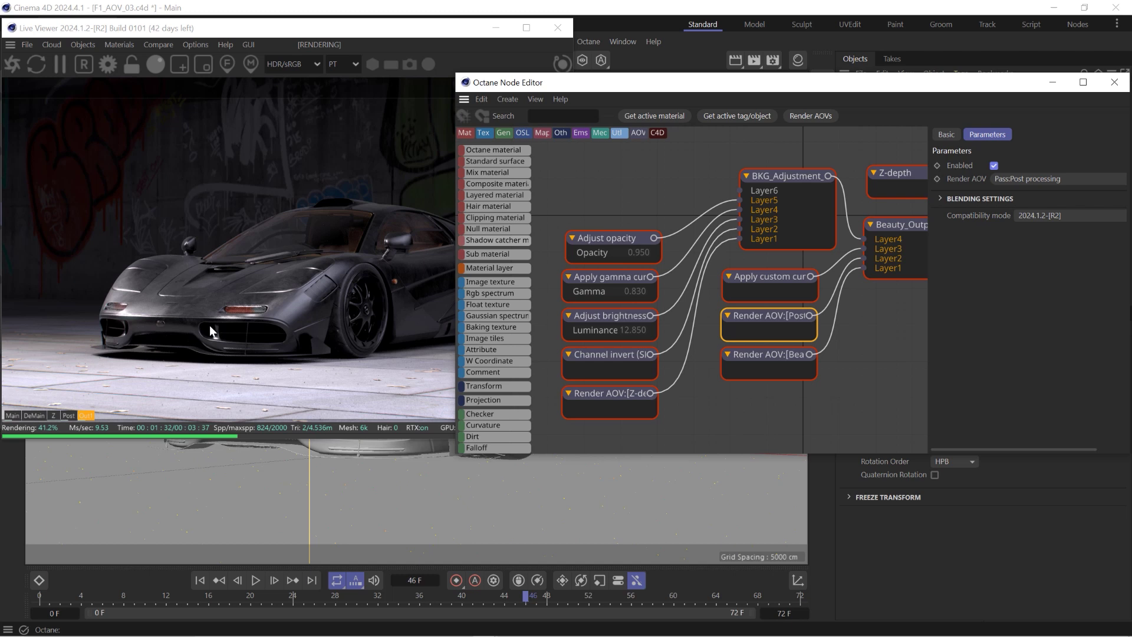
{"action": "left_click", "coordinate": [994, 166]}
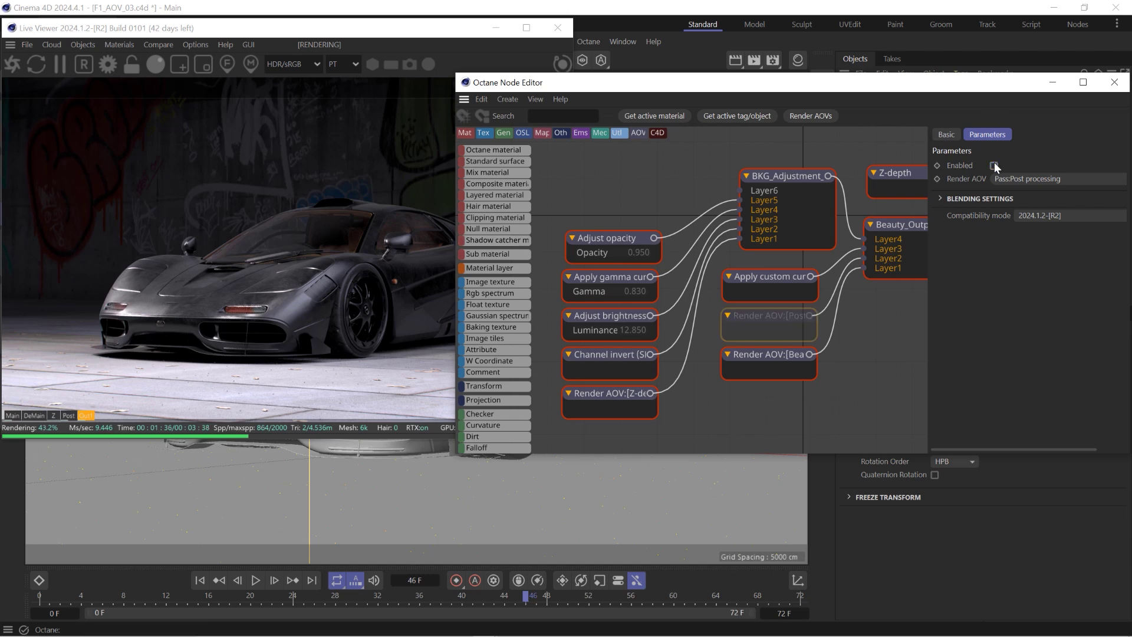
{"action": "left_click", "coordinate": [993, 166]}
{"action": "left_click", "coordinate": [994, 166]}
{"action": "left_click", "coordinate": [994, 166]}
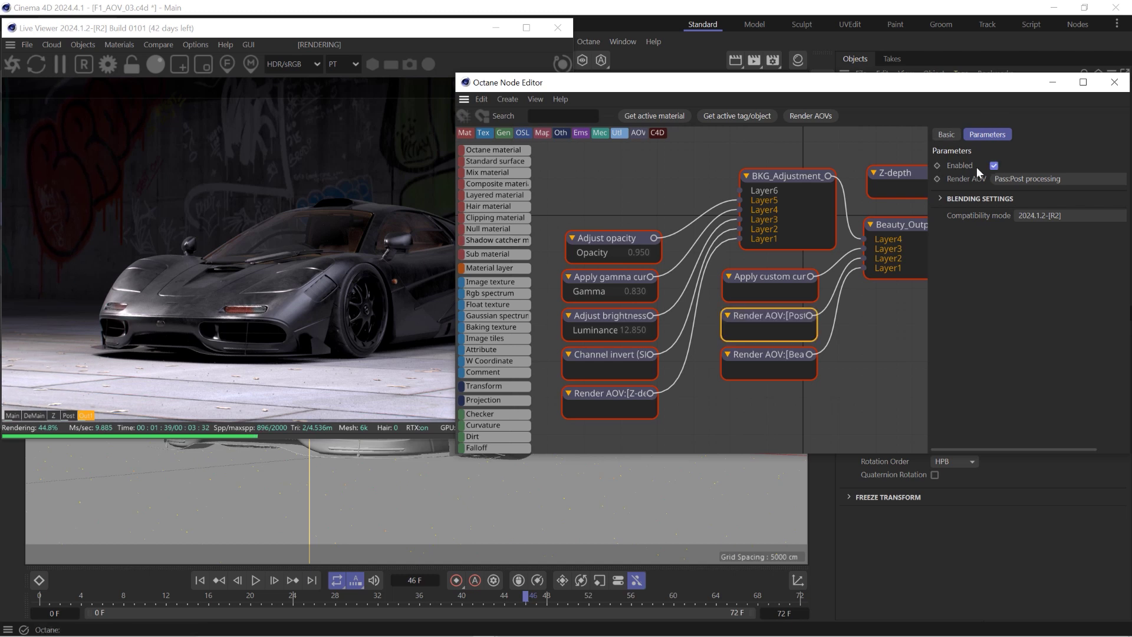
Select Apply custom curve, toggle its Enabled checkbox repeatedly to compare, and leave it on
{"action": "left_click", "coordinate": [767, 289]}
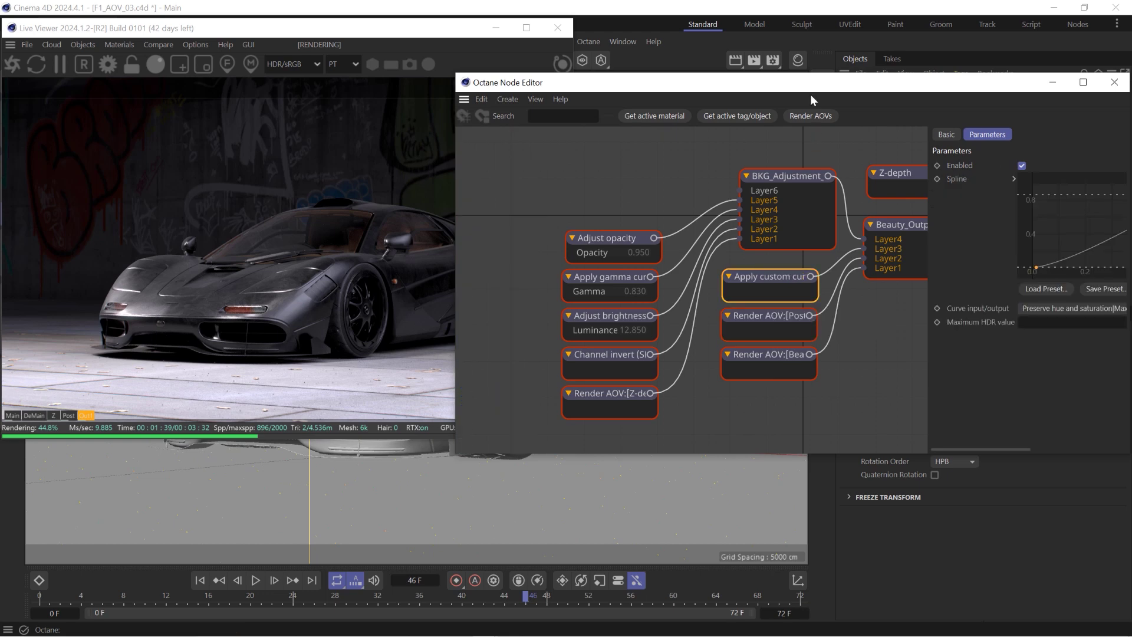
{"action": "left_click_drag", "start_coordinate": [817, 88], "coordinate": [735, 360]}
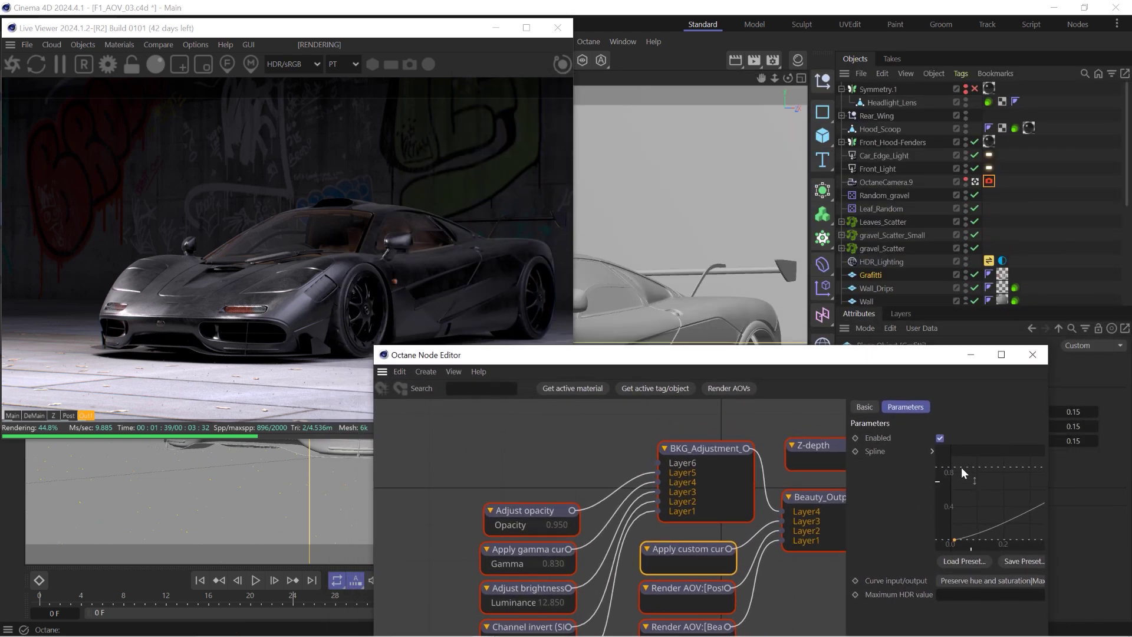
{"action": "left_click", "coordinate": [939, 438]}
{"action": "left_click", "coordinate": [939, 438]}
{"action": "left_click", "coordinate": [939, 438]}
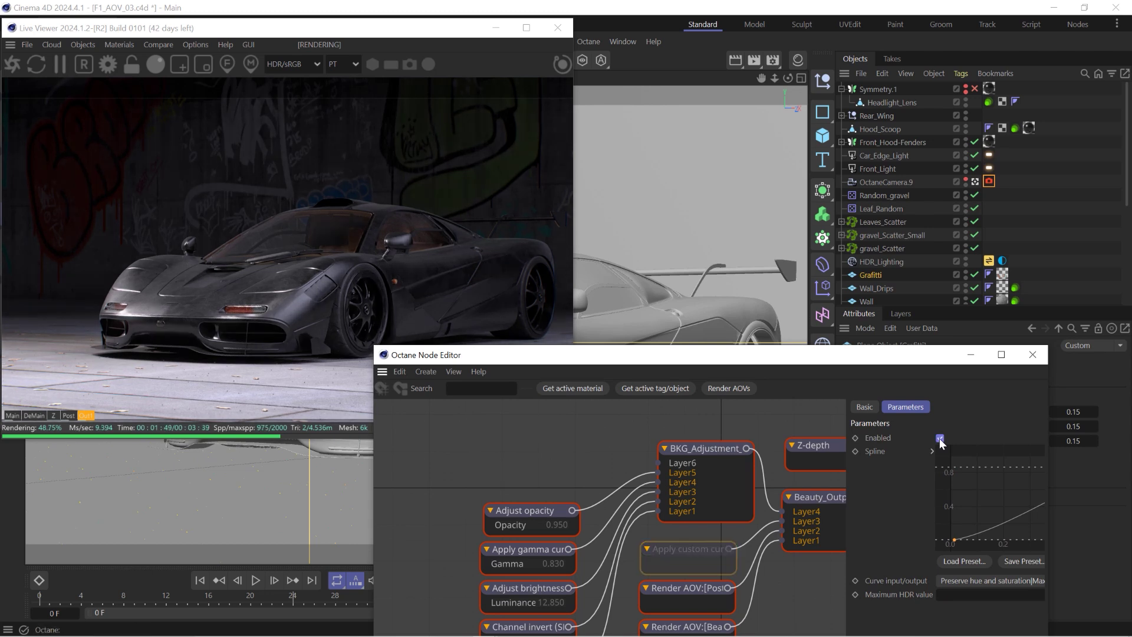
{"action": "left_click", "coordinate": [939, 438]}
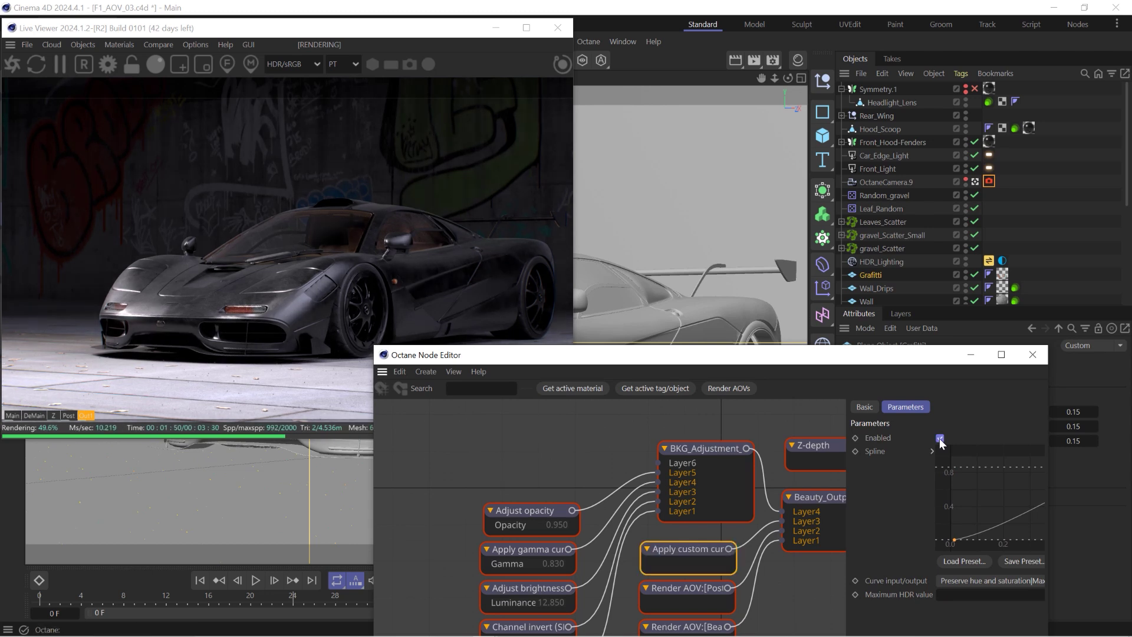
{"action": "left_click", "coordinate": [939, 438]}
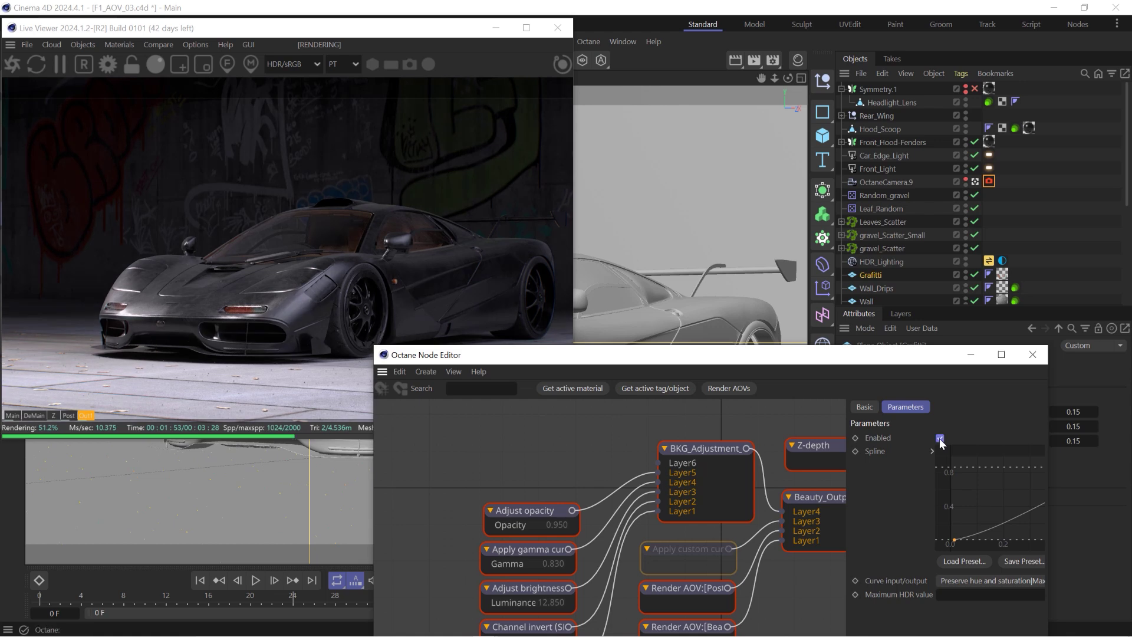
{"action": "left_click", "coordinate": [939, 438]}
{"action": "left_click", "coordinate": [939, 438]}
{"action": "left_click", "coordinate": [939, 438]}
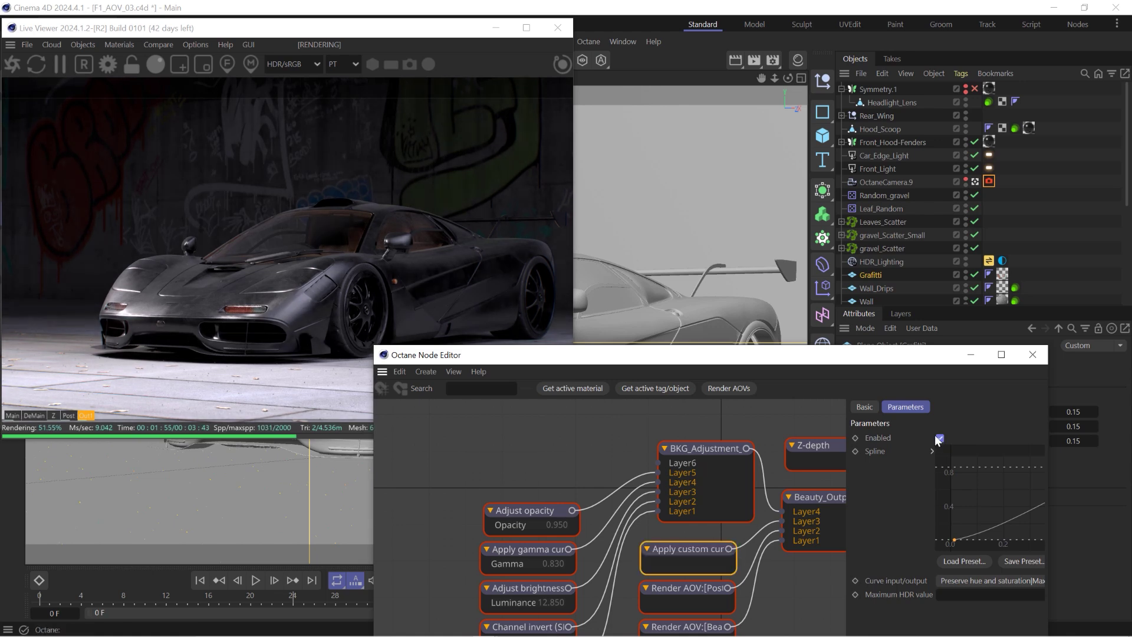
{"action": "left_click_drag", "start_coordinate": [819, 356], "coordinate": [826, 287]}
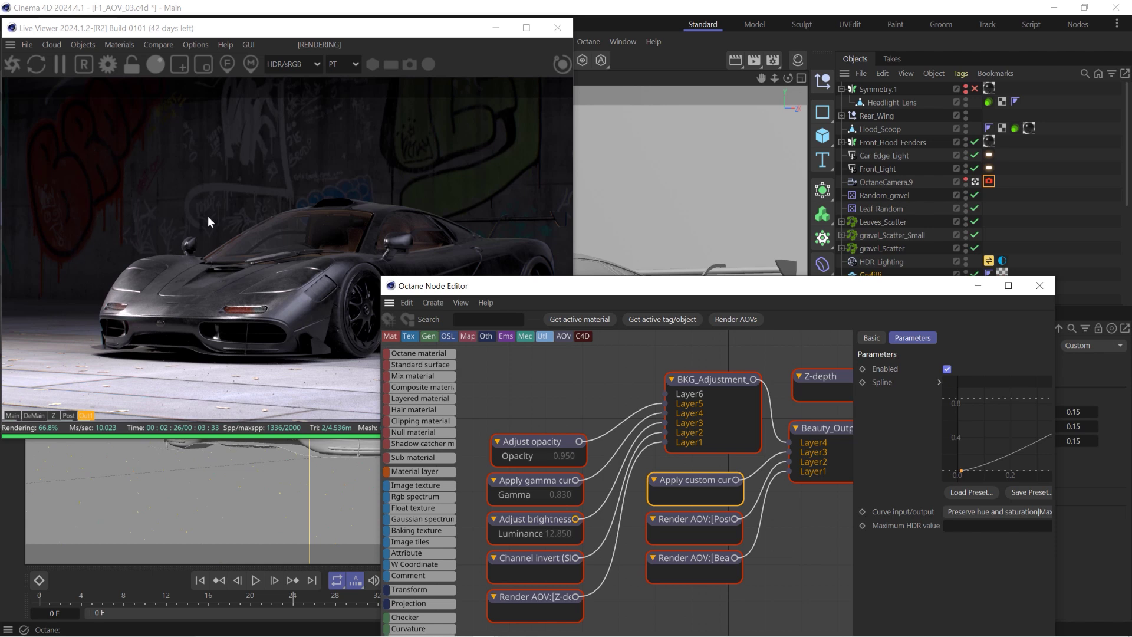
Turn the BKG_Adjustment layer group off to compare, then back on
{"action": "left_click", "coordinate": [707, 379]}
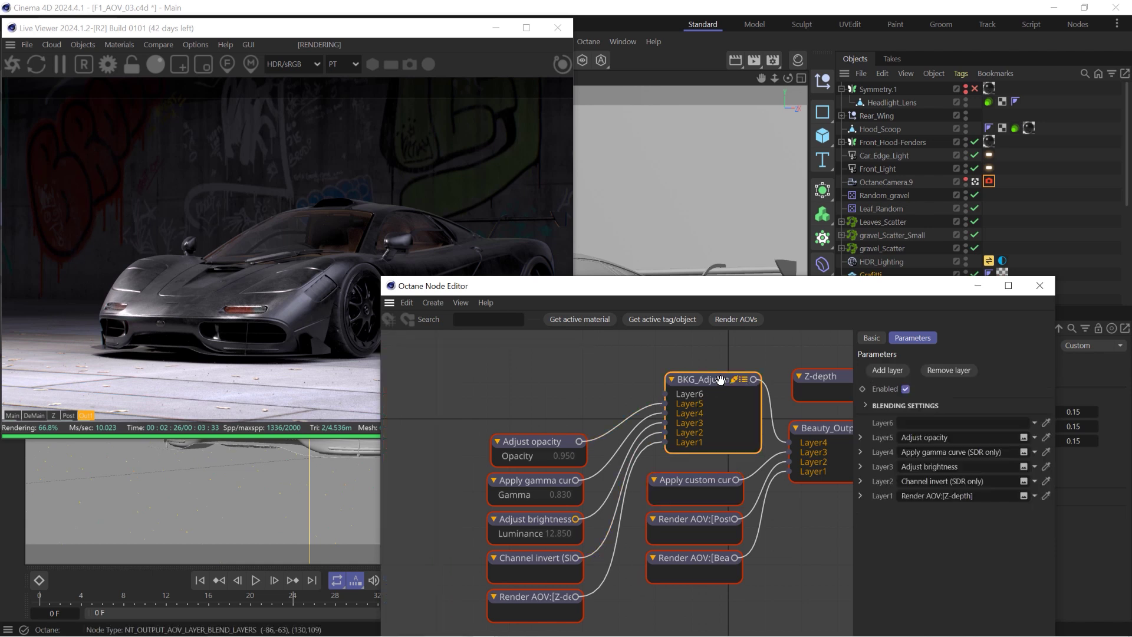
{"action": "left_click", "coordinate": [906, 388]}
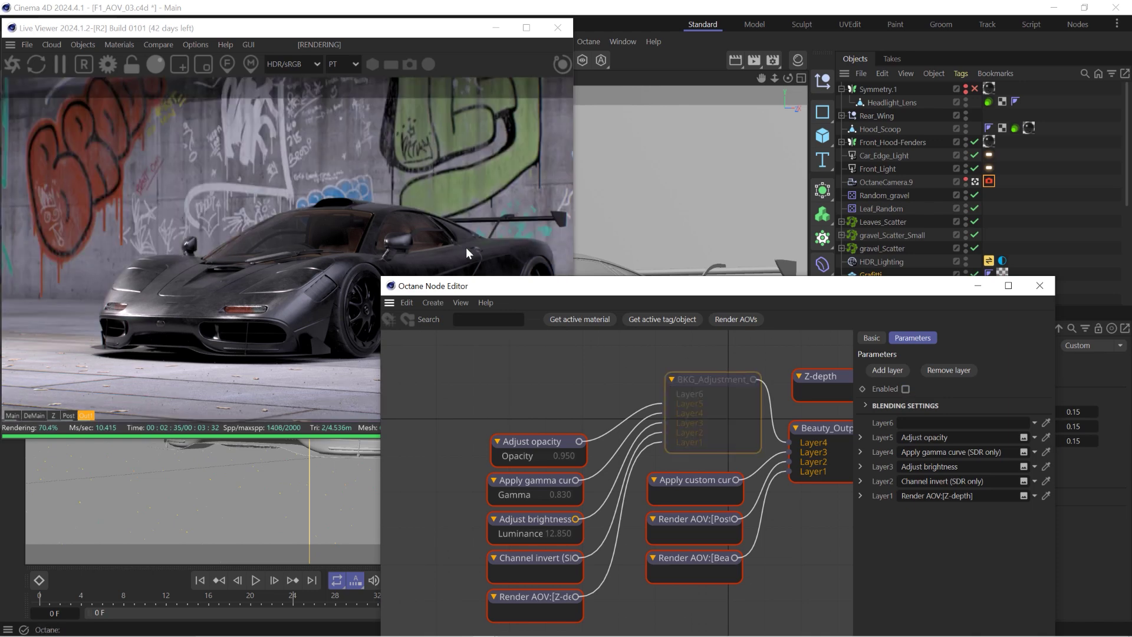
{"action": "left_click_drag", "start_coordinate": [488, 288], "coordinate": [517, 180]}
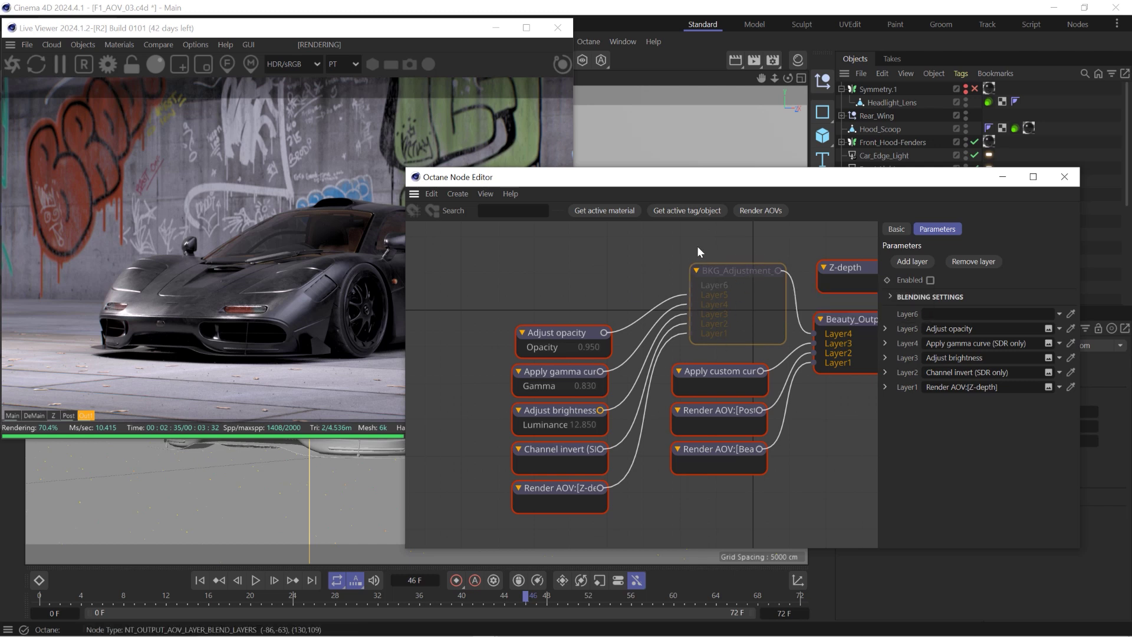
{"action": "left_click", "coordinate": [931, 281]}
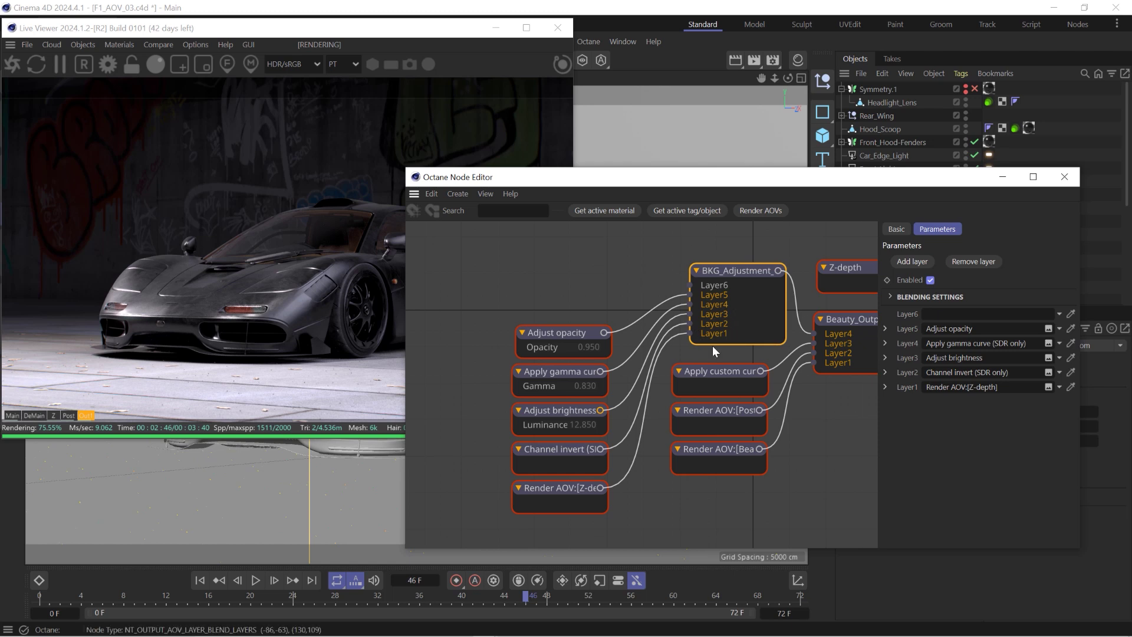
Disable the opacity, gamma, brightness and channel-invert adjustment nodes together
{"action": "left_click", "coordinate": [550, 492]}
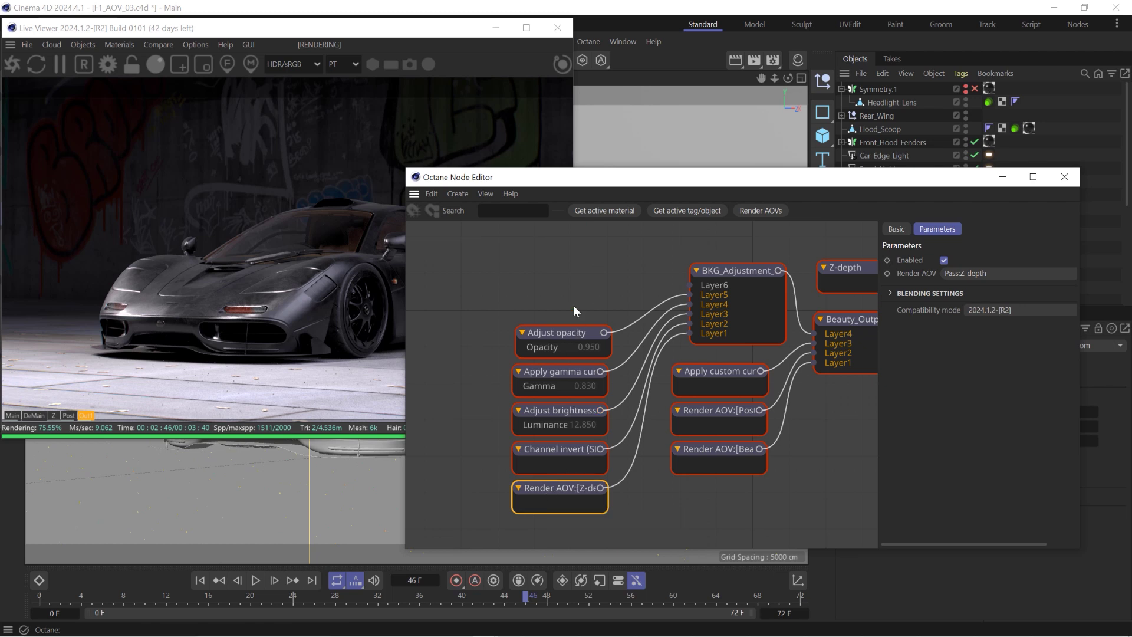
{"action": "left_click_drag", "start_coordinate": [573, 305], "coordinate": [558, 462]}
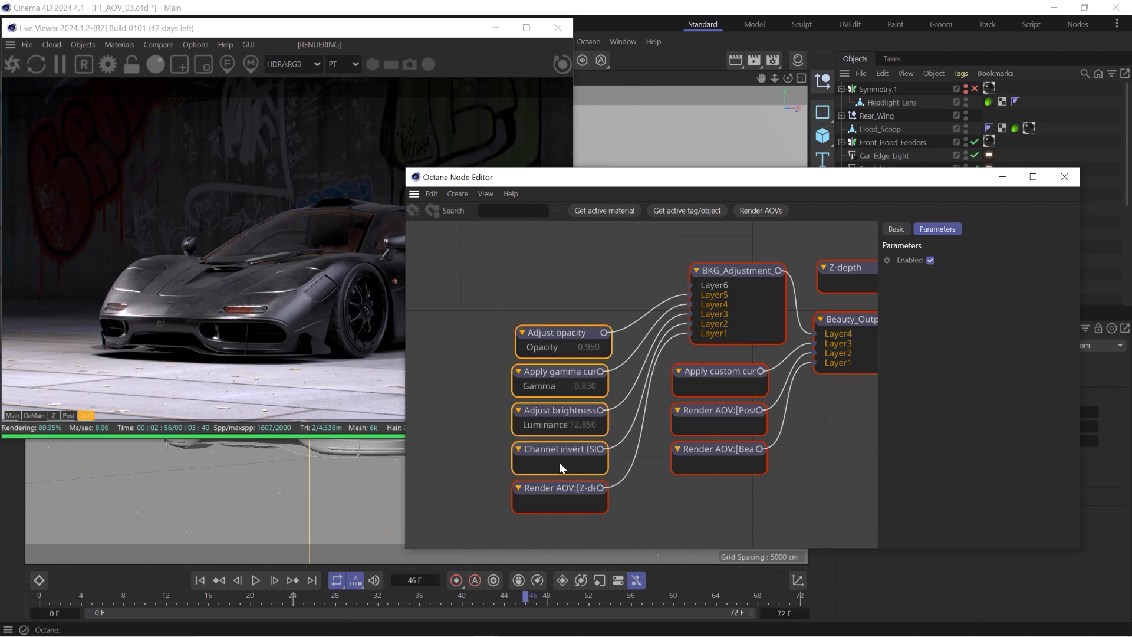
{"action": "left_click", "coordinate": [930, 260]}
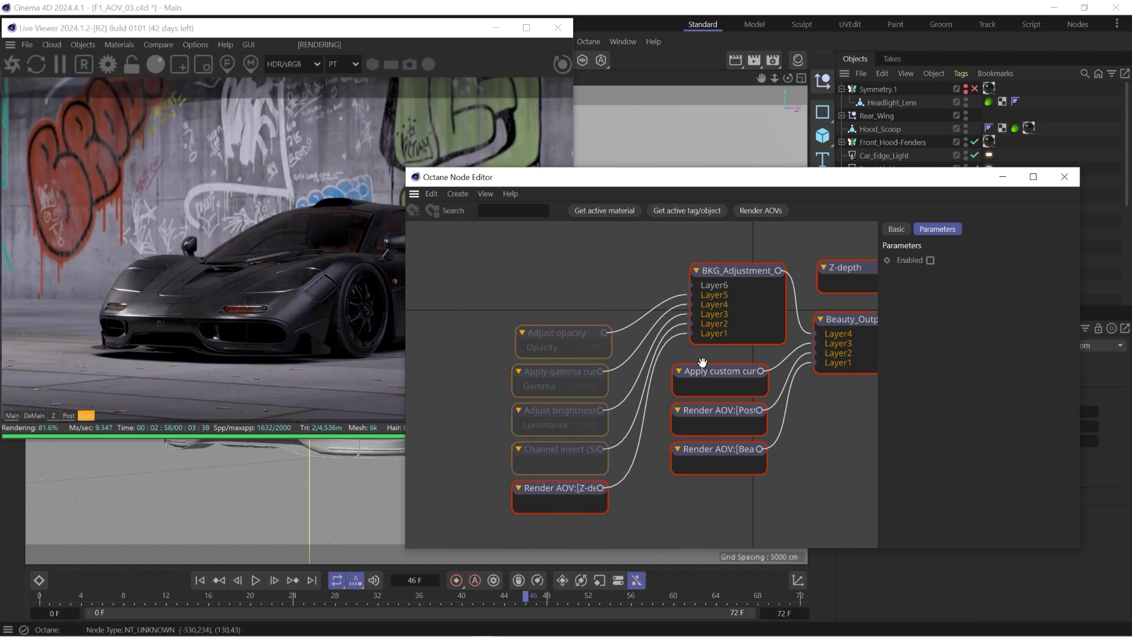
Set BKG_Adjustment's blending mode to Physical|Normal
{"action": "left_click", "coordinate": [744, 270]}
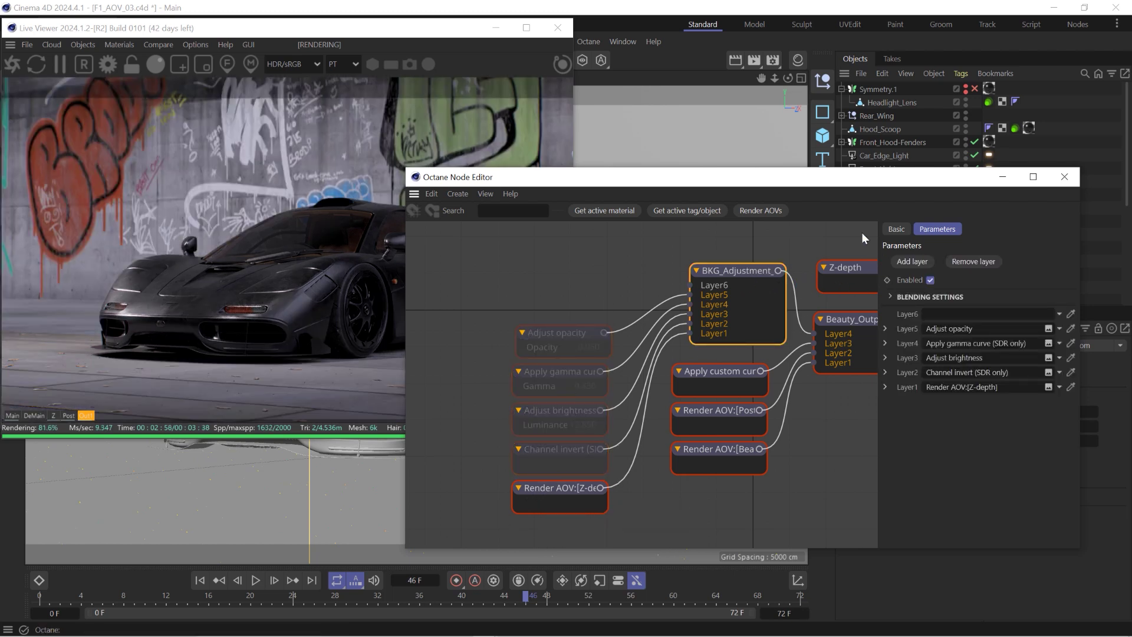
{"action": "left_click_drag", "start_coordinate": [804, 183], "coordinate": [709, 160]}
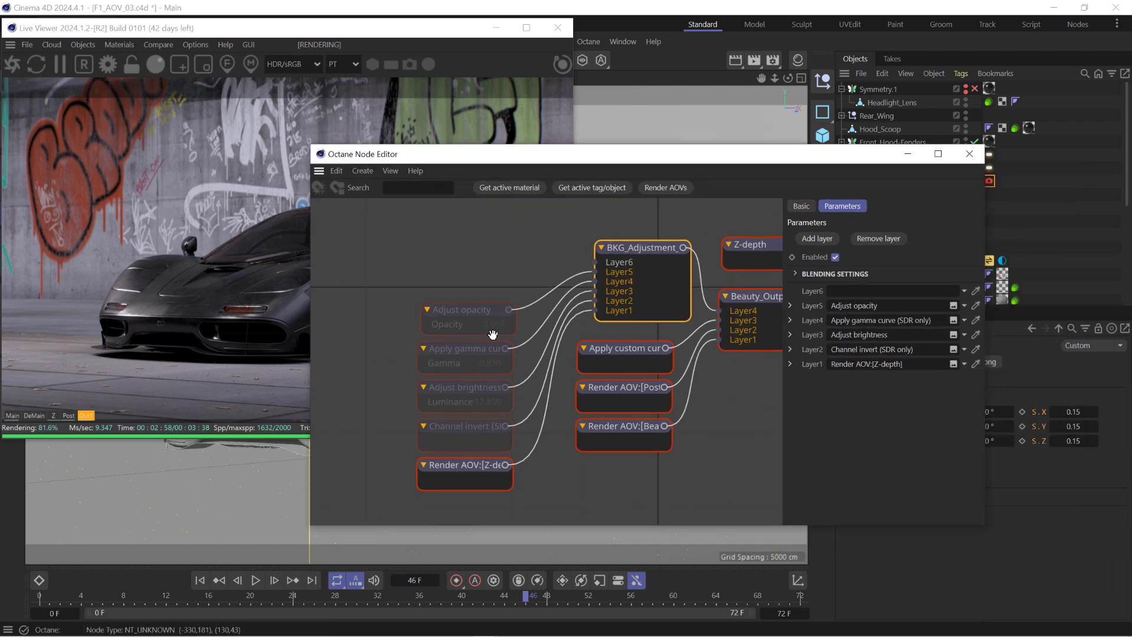
{"action": "left_click", "coordinate": [806, 274]}
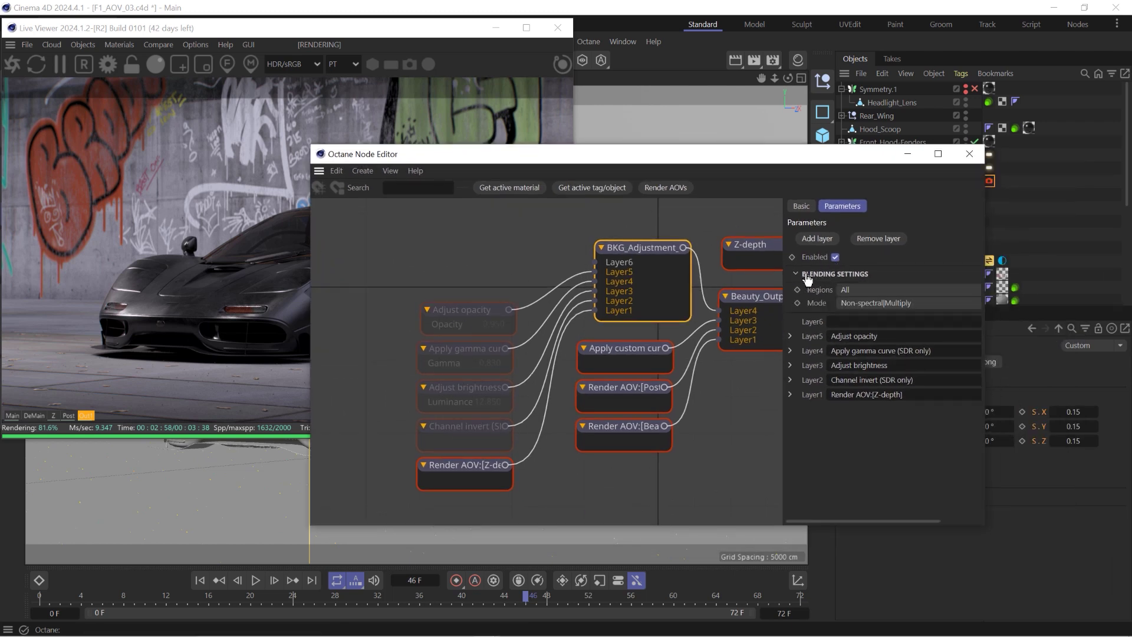
{"action": "left_click", "coordinate": [868, 303]}
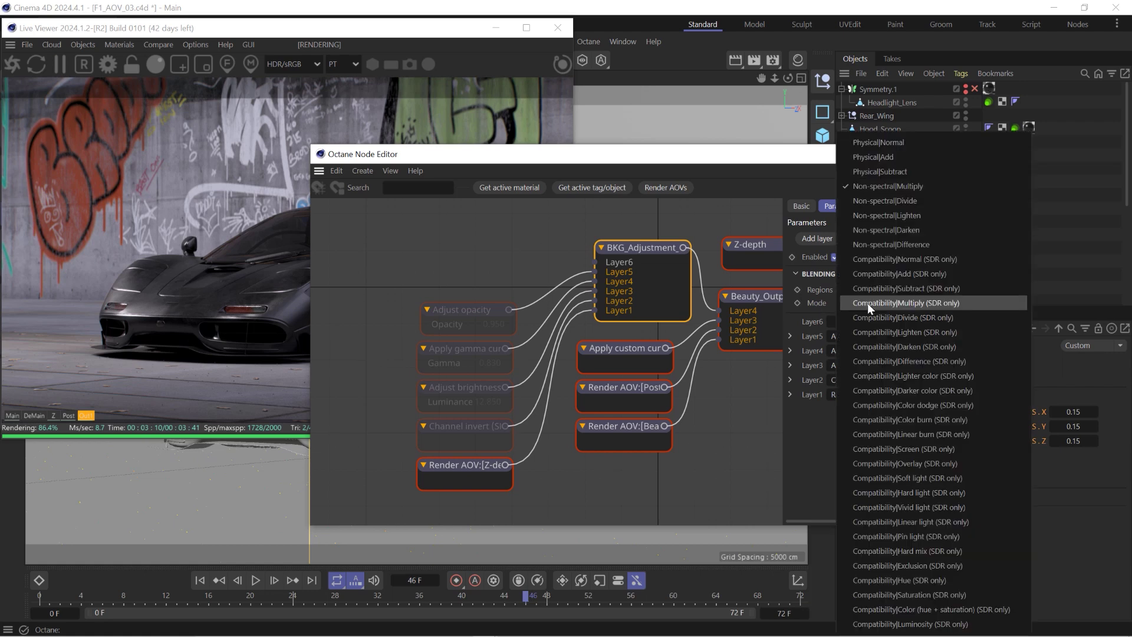
{"action": "left_click", "coordinate": [886, 144]}
{"action": "left_click_drag", "start_coordinate": [479, 160], "coordinate": [694, 105]}
{"action": "mouse_move", "coordinate": [544, 344]}
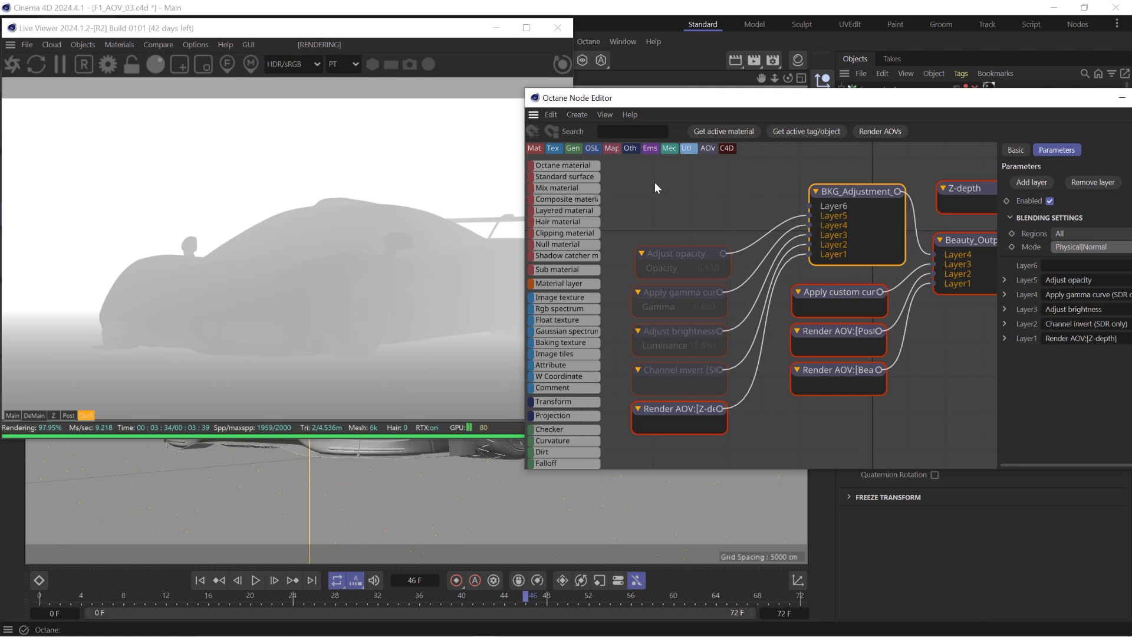
{"action": "left_click_drag", "start_coordinate": [673, 104], "coordinate": [571, 116]}
Re-enable the Channel invert node
{"action": "left_click", "coordinate": [583, 395]}
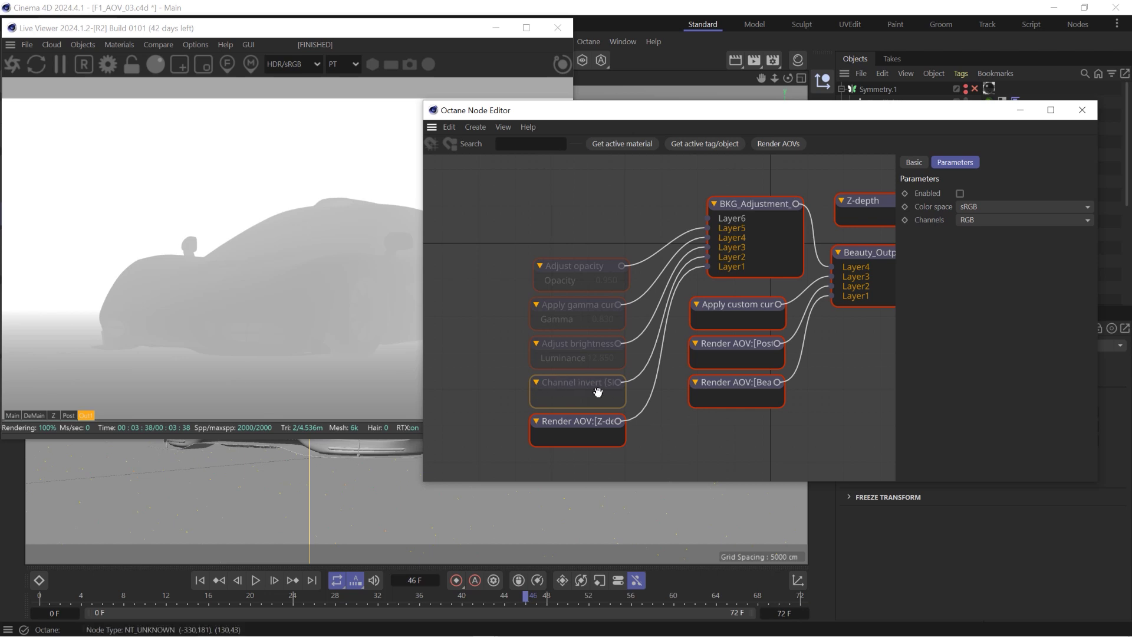
{"action": "left_click", "coordinate": [960, 193]}
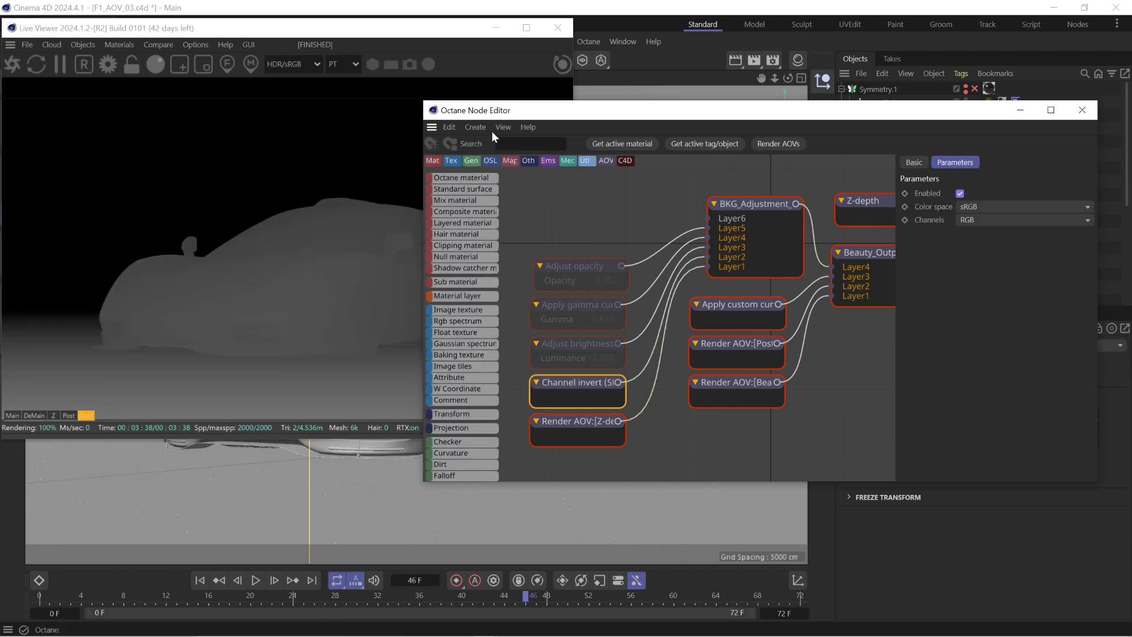
{"action": "left_click_drag", "start_coordinate": [531, 115], "coordinate": [613, 126]}
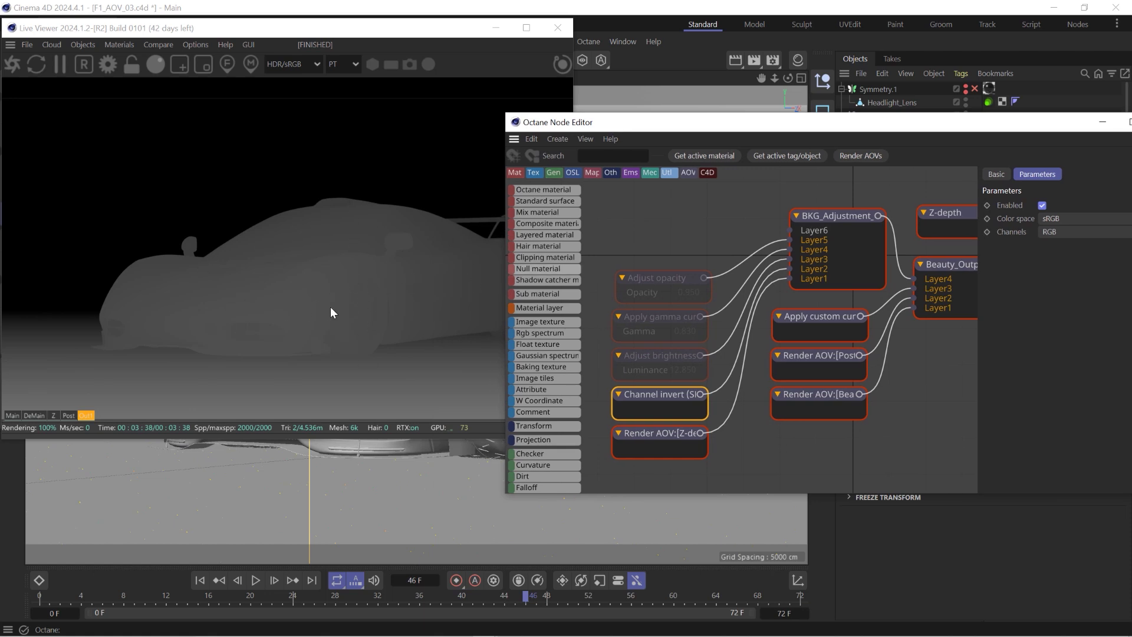
{"action": "left_click_drag", "start_coordinate": [860, 125], "coordinate": [782, 136]}
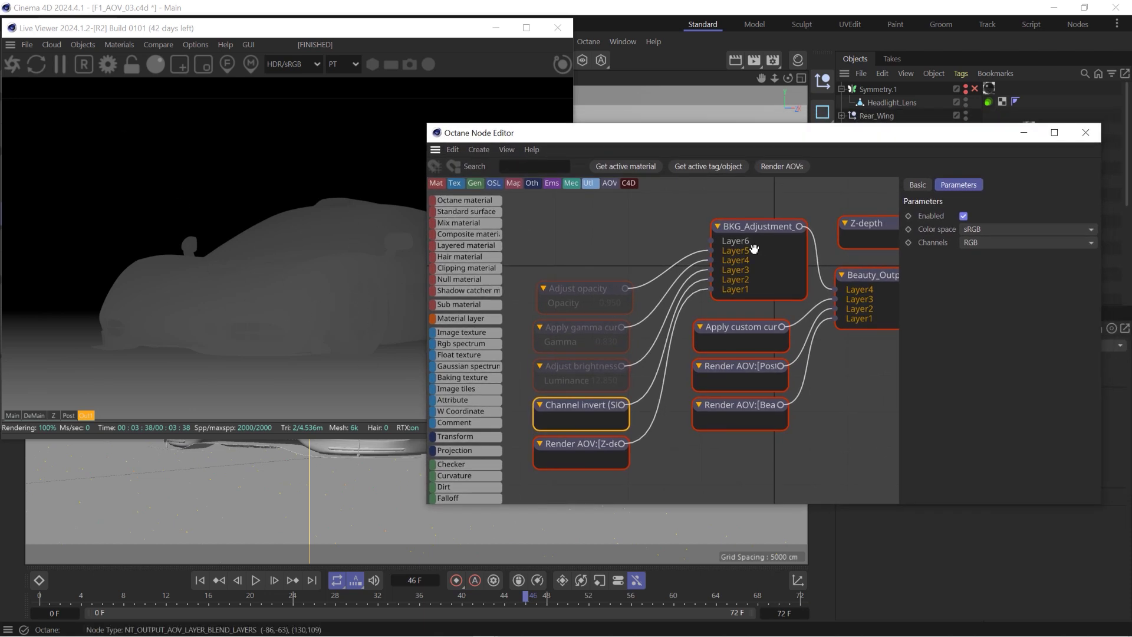
Set BKG_Adjustment's blending mode back to Non-spectral|Multiply
{"action": "left_click", "coordinate": [755, 228]}
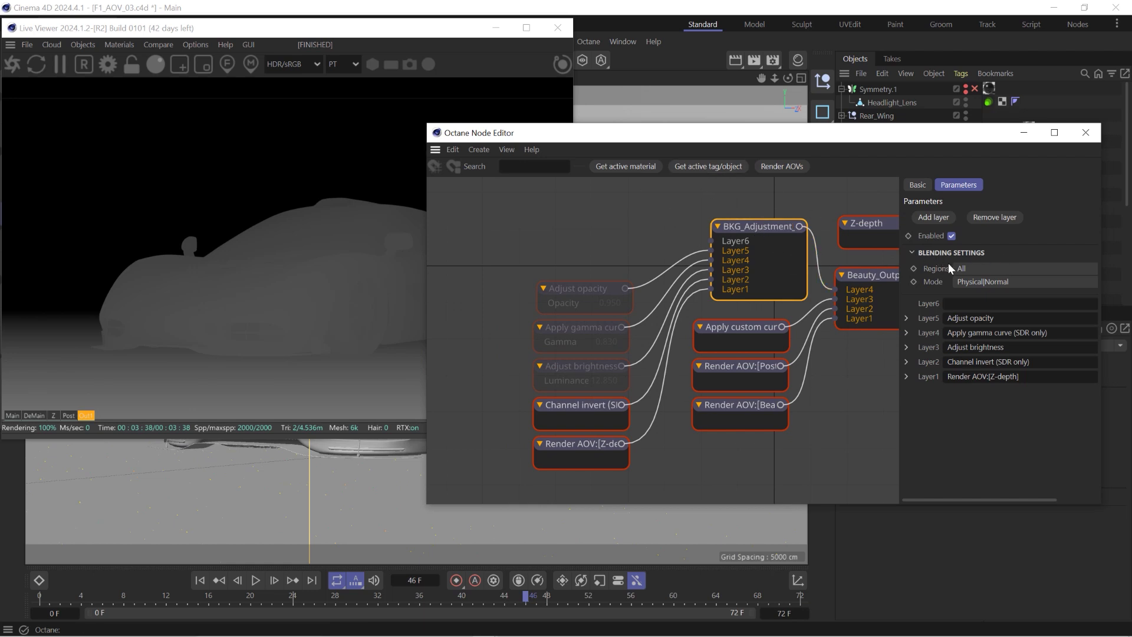
{"action": "left_click", "coordinate": [973, 283]}
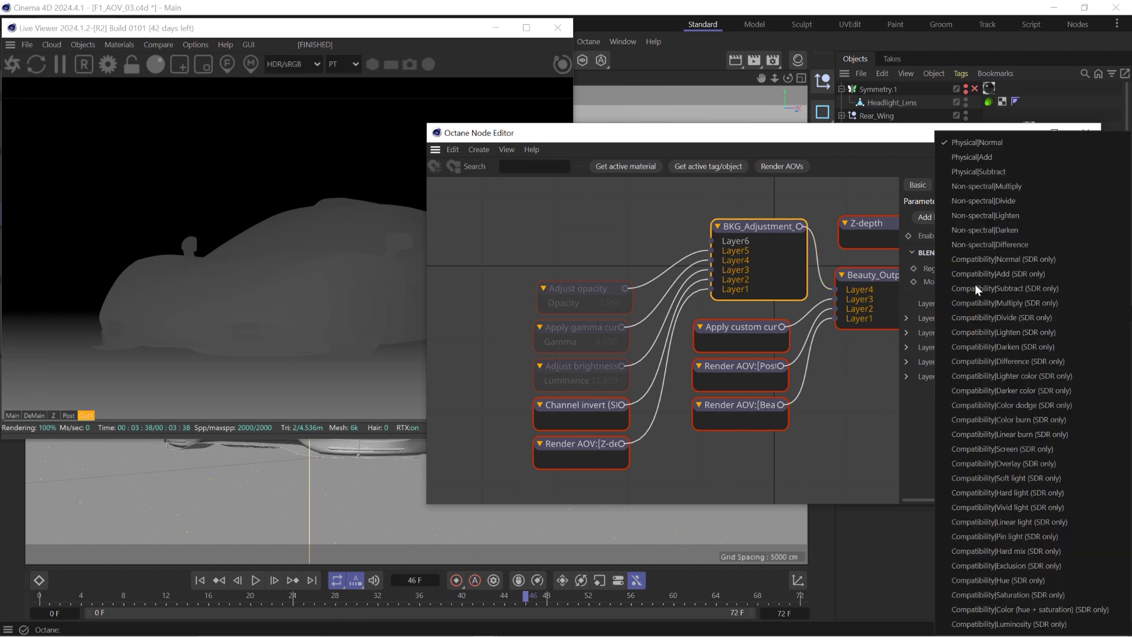
{"action": "left_click", "coordinate": [1009, 186]}
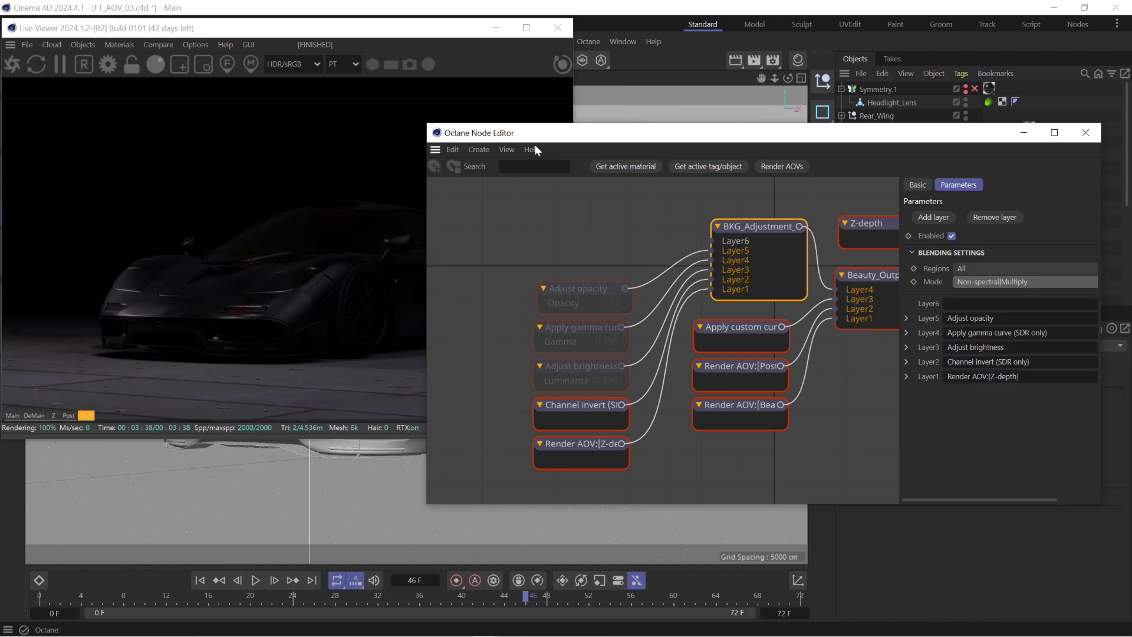
{"action": "left_click_drag", "start_coordinate": [521, 137], "coordinate": [613, 111]}
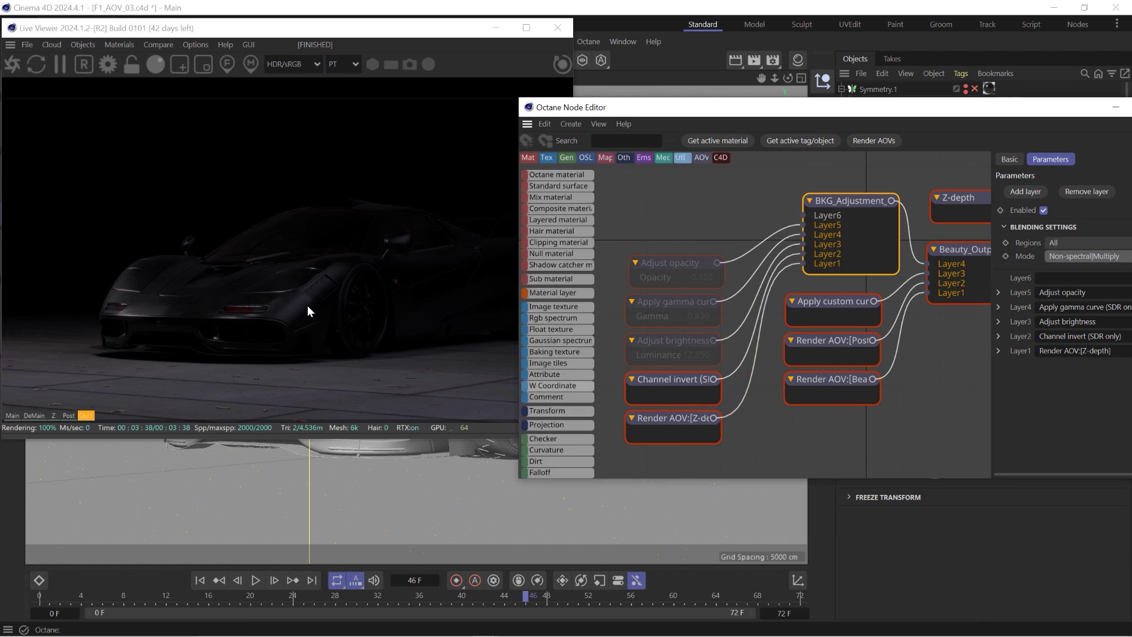
{"action": "left_click_drag", "start_coordinate": [731, 106], "coordinate": [663, 107]}
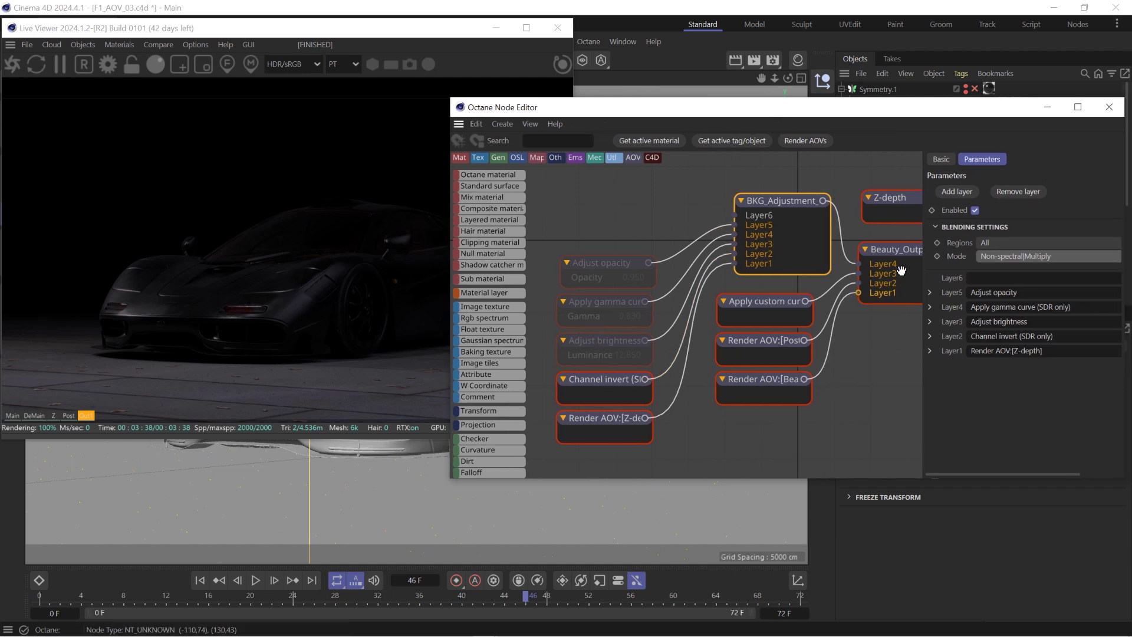
Switch BKG_Adjustment to Physical|Normal blending and enable the Adjust brightness node
{"action": "left_click", "coordinate": [998, 254]}
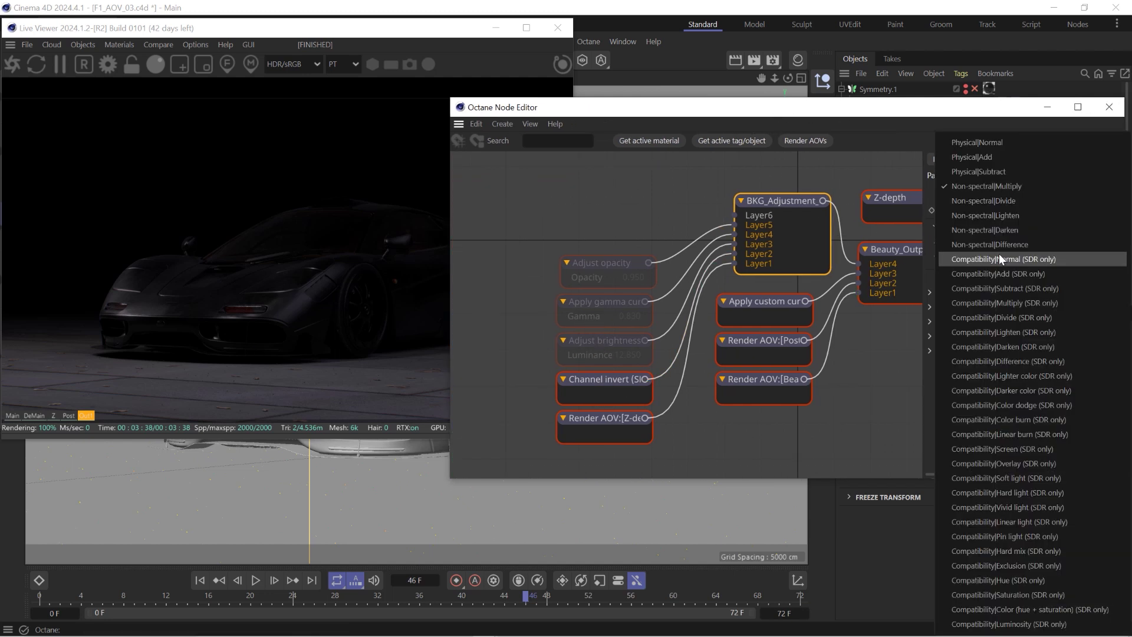
{"action": "left_click", "coordinate": [978, 141]}
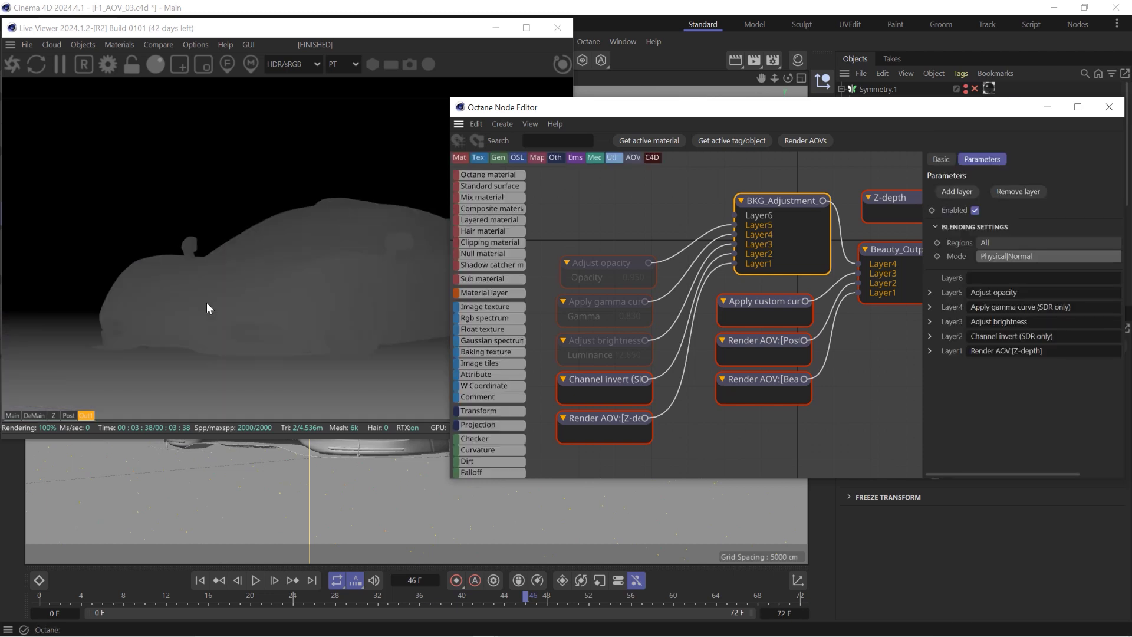
{"action": "left_click", "coordinate": [606, 346]}
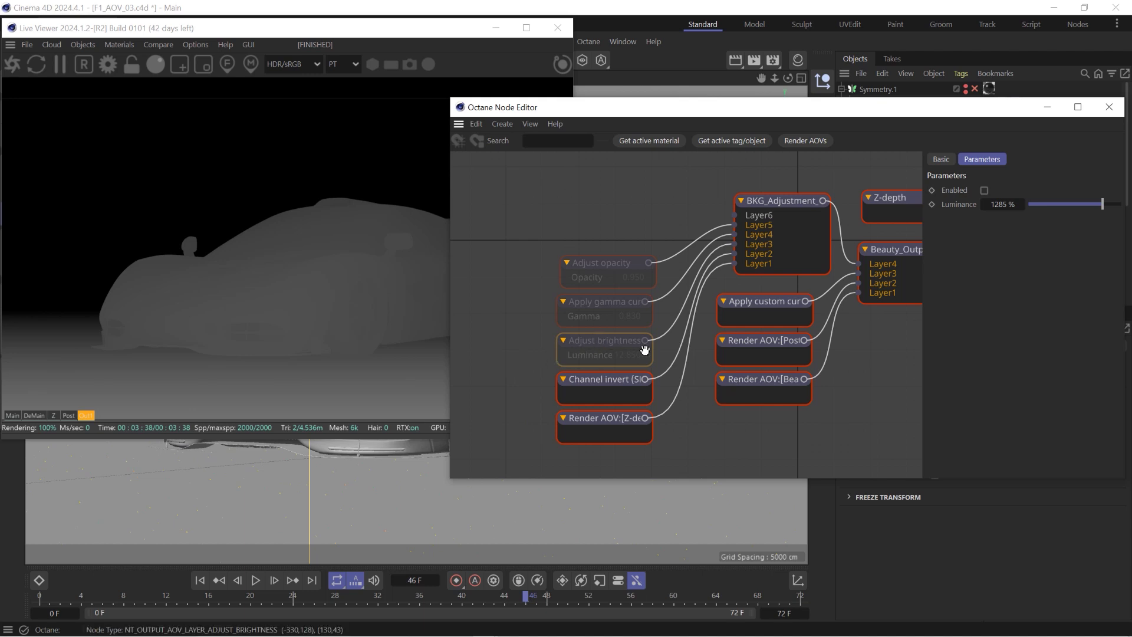
{"action": "left_click", "coordinate": [985, 190]}
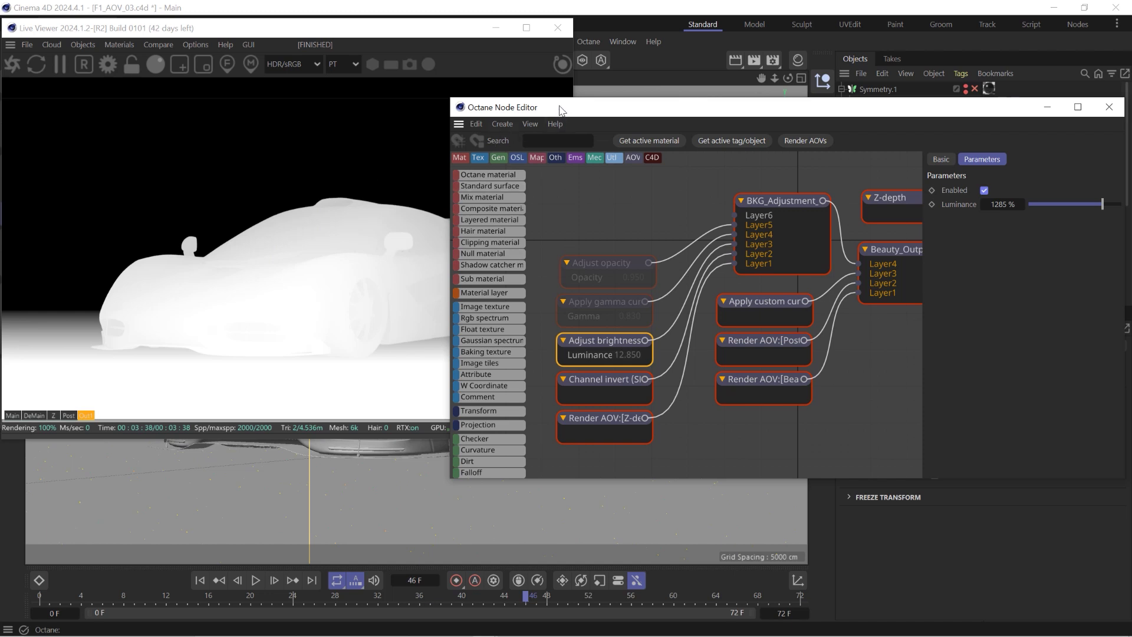
{"action": "left_click_drag", "start_coordinate": [560, 107], "coordinate": [699, 101]}
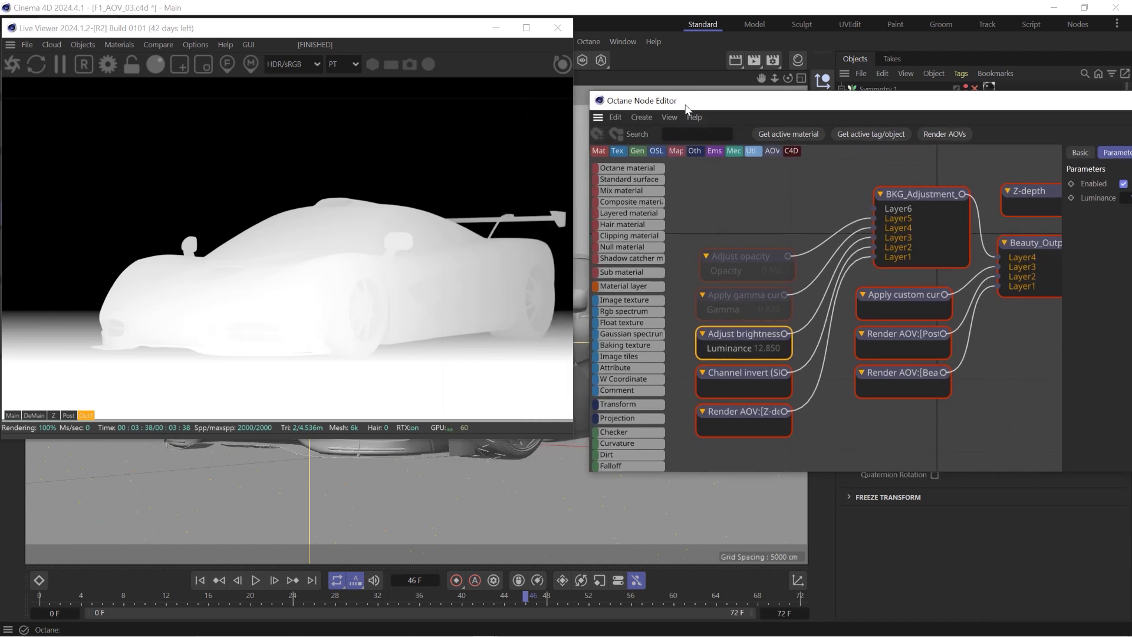
{"action": "left_click_drag", "start_coordinate": [688, 107], "coordinate": [530, 111]}
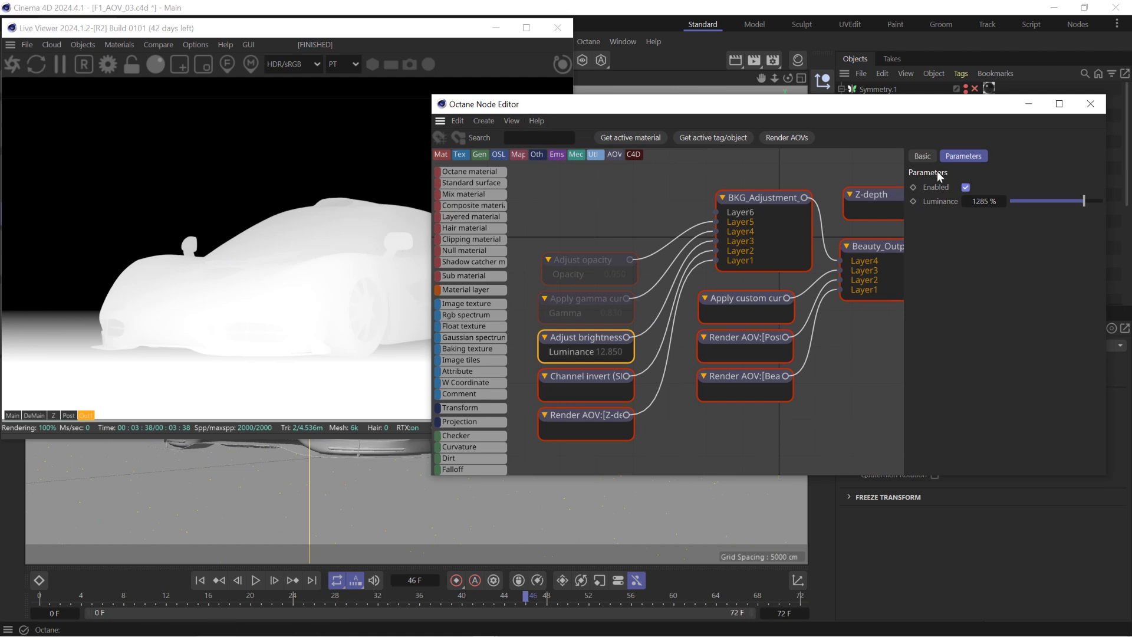
Return BKG_Adjustment's blending mode to Non-spectral|Multiply
{"action": "left_click", "coordinate": [777, 211]}
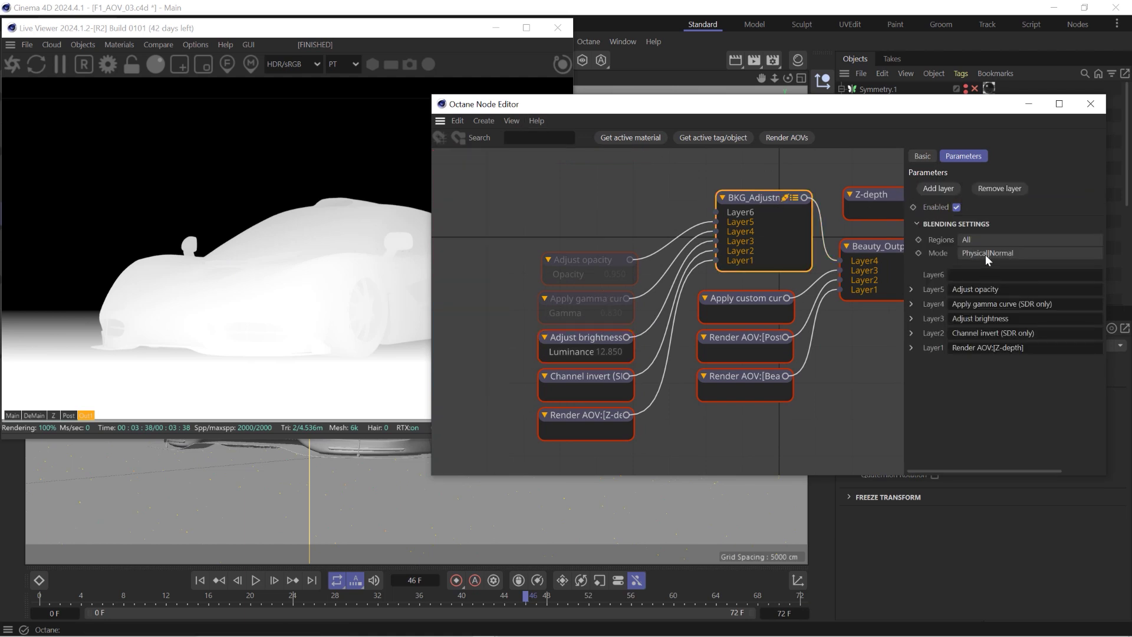
{"action": "left_click", "coordinate": [987, 255]}
{"action": "left_click", "coordinate": [996, 189]}
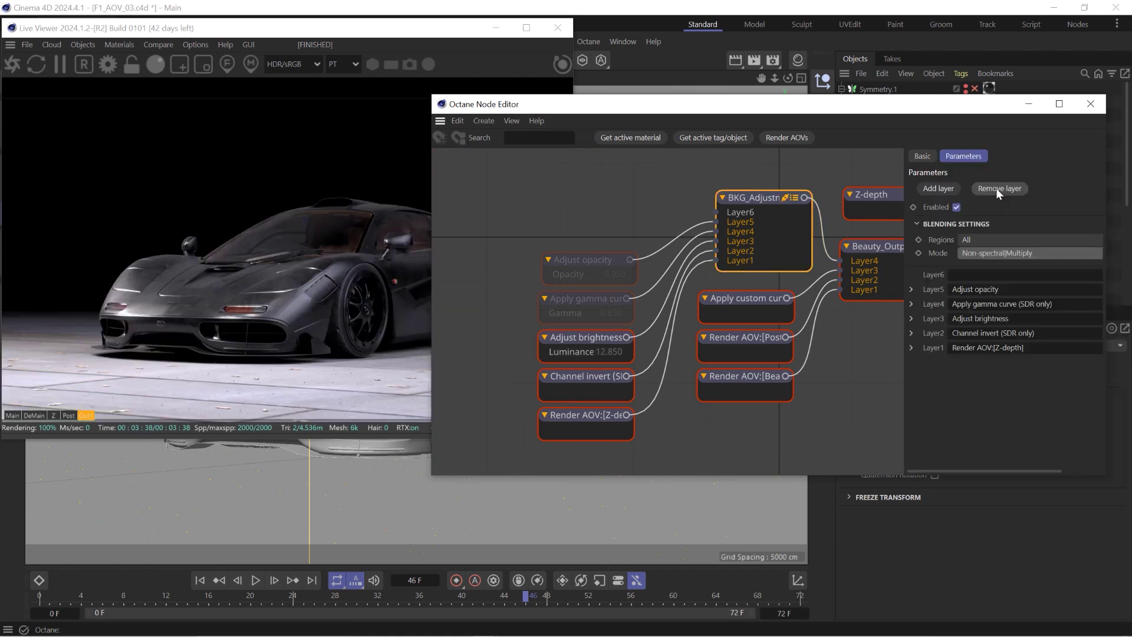
{"action": "left_click_drag", "start_coordinate": [513, 105], "coordinate": [601, 108]}
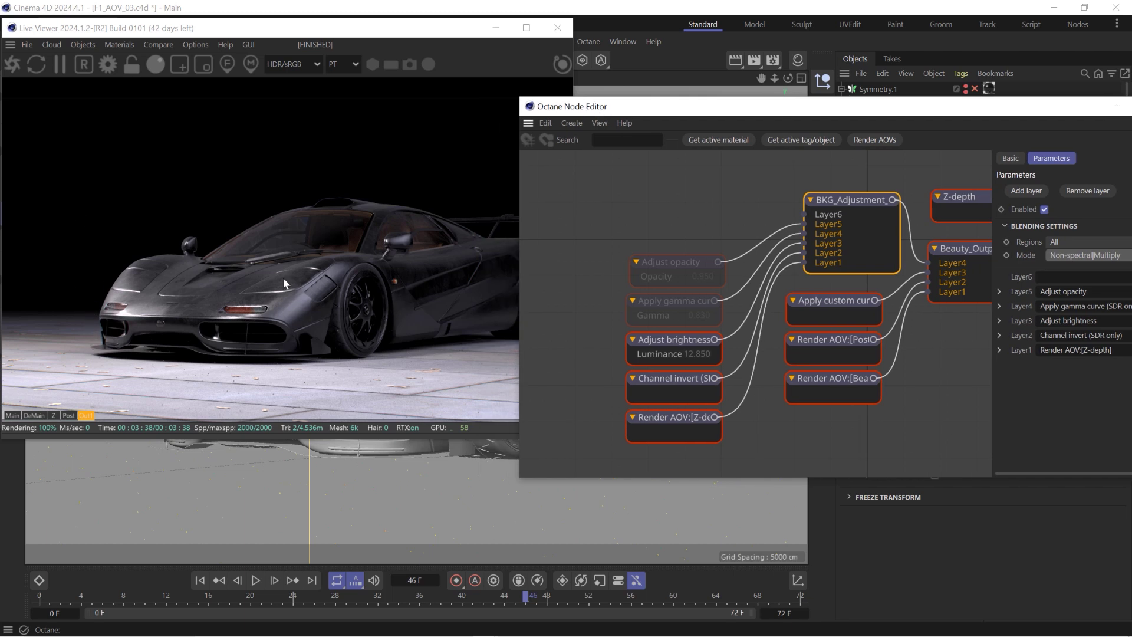
Select the Apply gamma curve node and enable it
{"action": "left_click", "coordinate": [651, 307]}
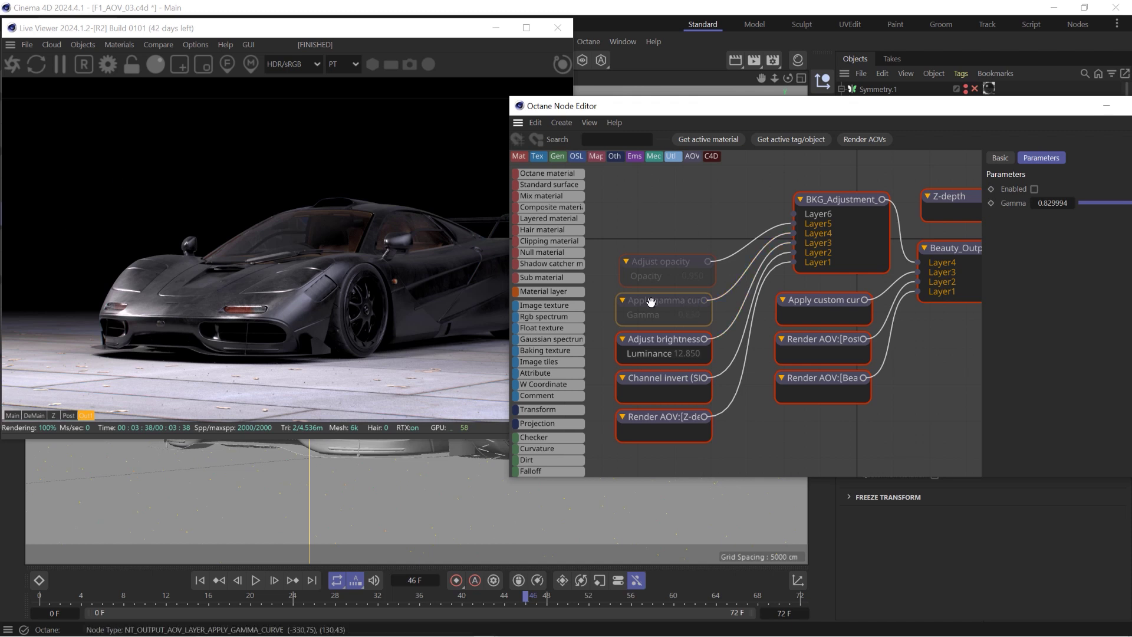
{"action": "left_click", "coordinate": [1034, 188]}
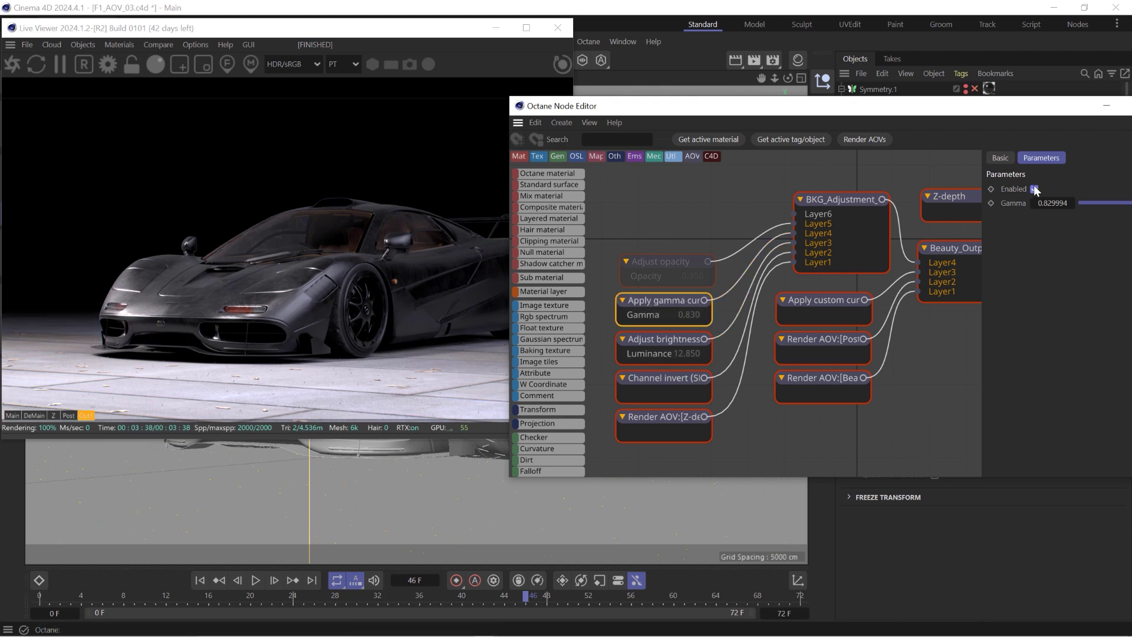
{"action": "left_click_drag", "start_coordinate": [669, 116], "coordinate": [585, 172]}
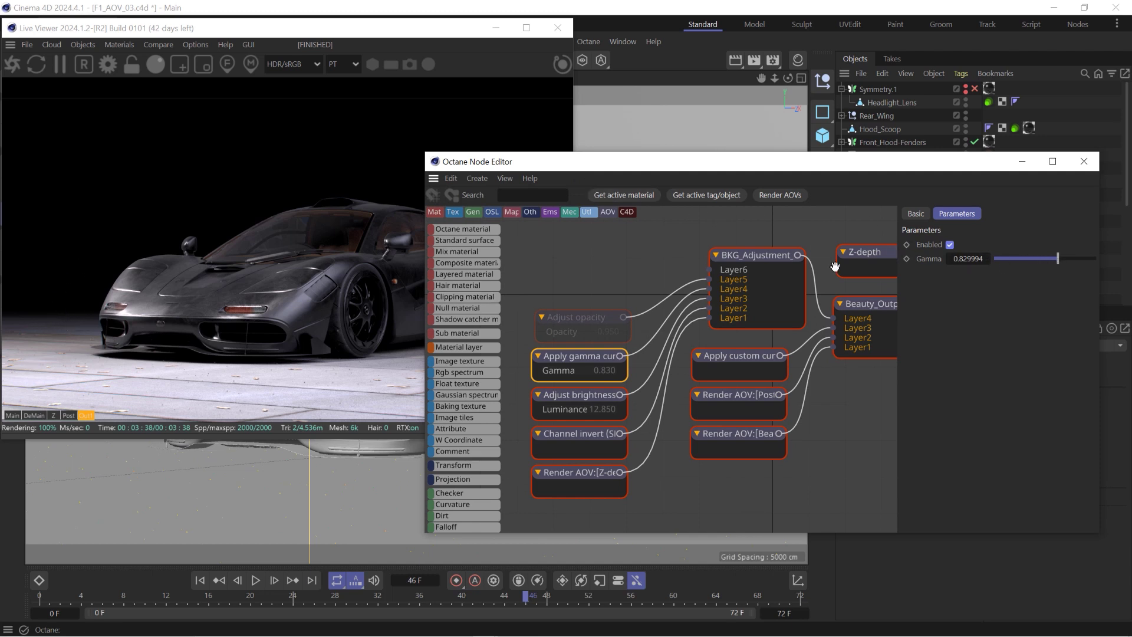
Toggle the gamma curve to compare, test minimum gamma, then restore Gamma to 0.830
{"action": "left_click", "coordinate": [950, 244]}
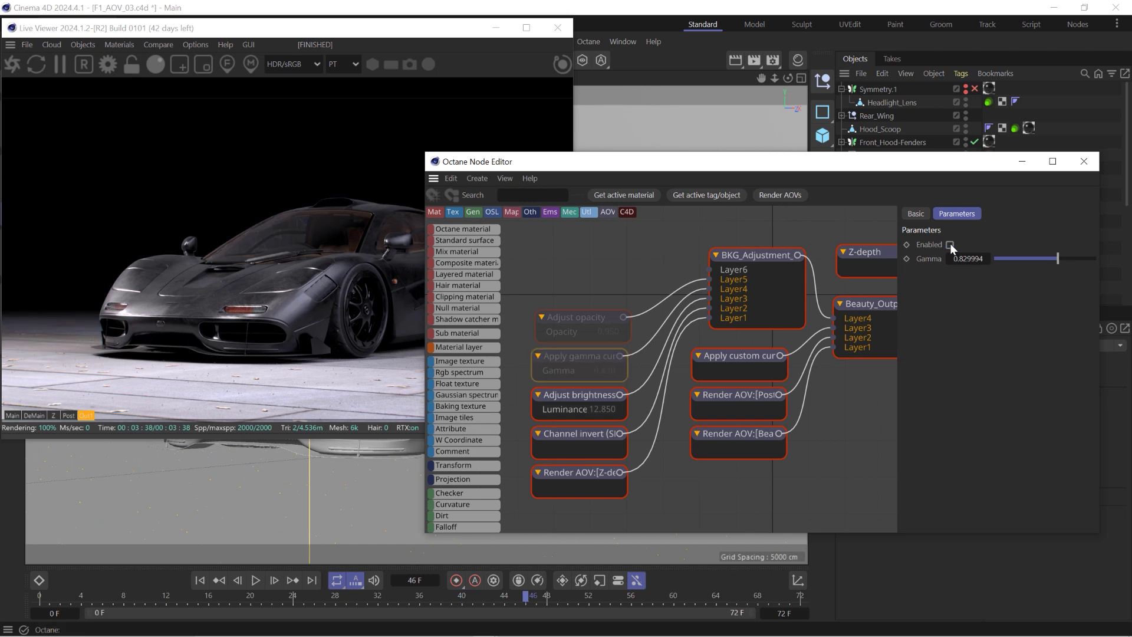
{"action": "left_click", "coordinate": [950, 244]}
{"action": "left_click", "coordinate": [950, 244]}
{"action": "left_click", "coordinate": [949, 244]}
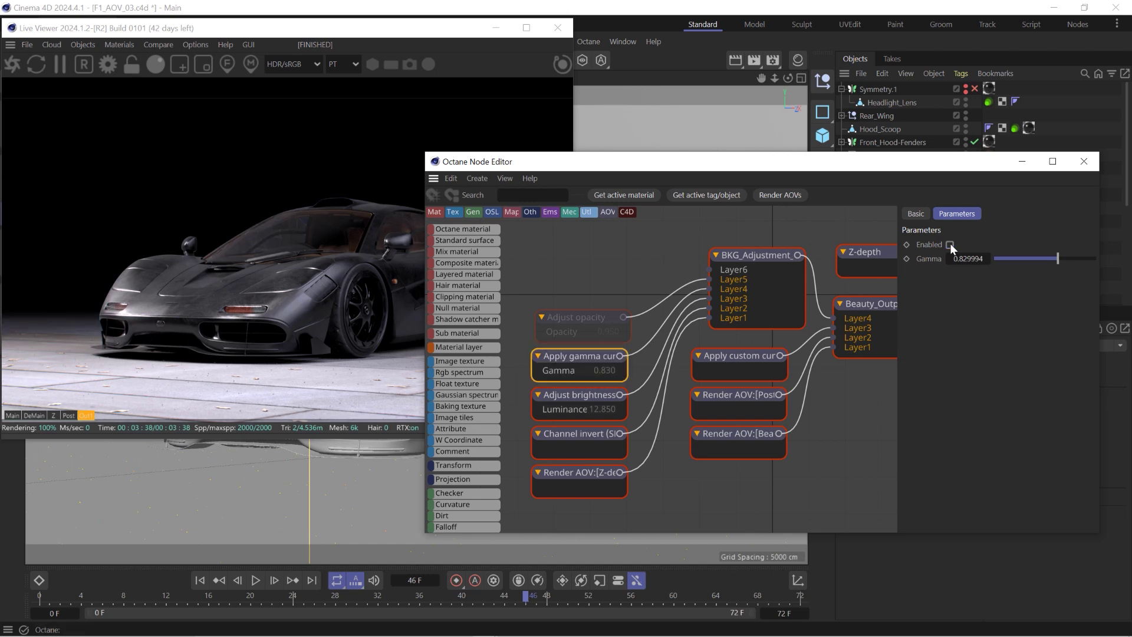
{"action": "left_click", "coordinate": [950, 244]}
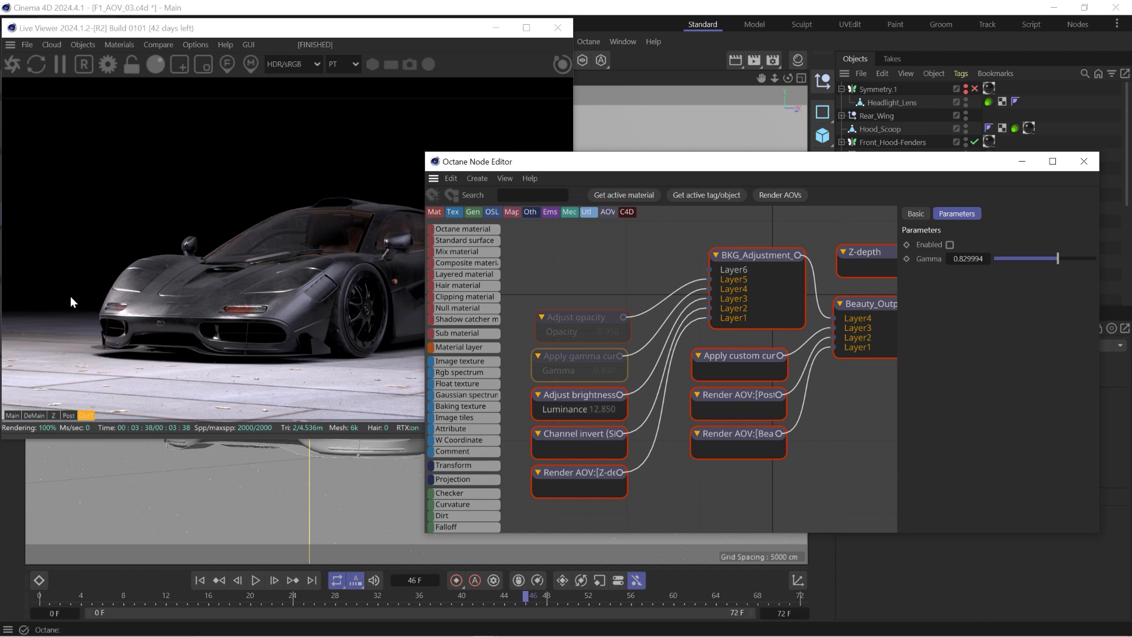
{"action": "left_click", "coordinate": [949, 244]}
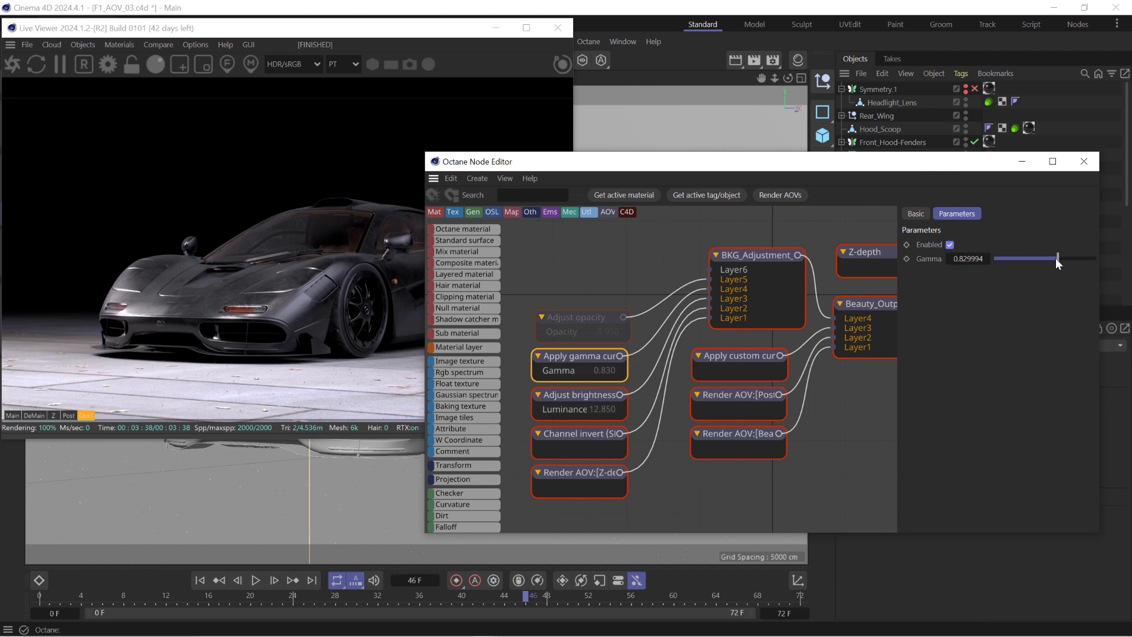
{"action": "mouse_move", "coordinate": [1055, 259]}
{"action": "left_mouse_down"}
{"action": "mouse_move", "coordinate": [941, 260]}
{"action": "mouse_move", "coordinate": [1084, 246]}
{"action": "mouse_move", "coordinate": [1126, 257]}
{"action": "mouse_move", "coordinate": [1046, 256]}
{"action": "mouse_move", "coordinate": [1062, 257]}
{"action": "mouse_move", "coordinate": [1056, 264]}
{"action": "left_mouse_up"}
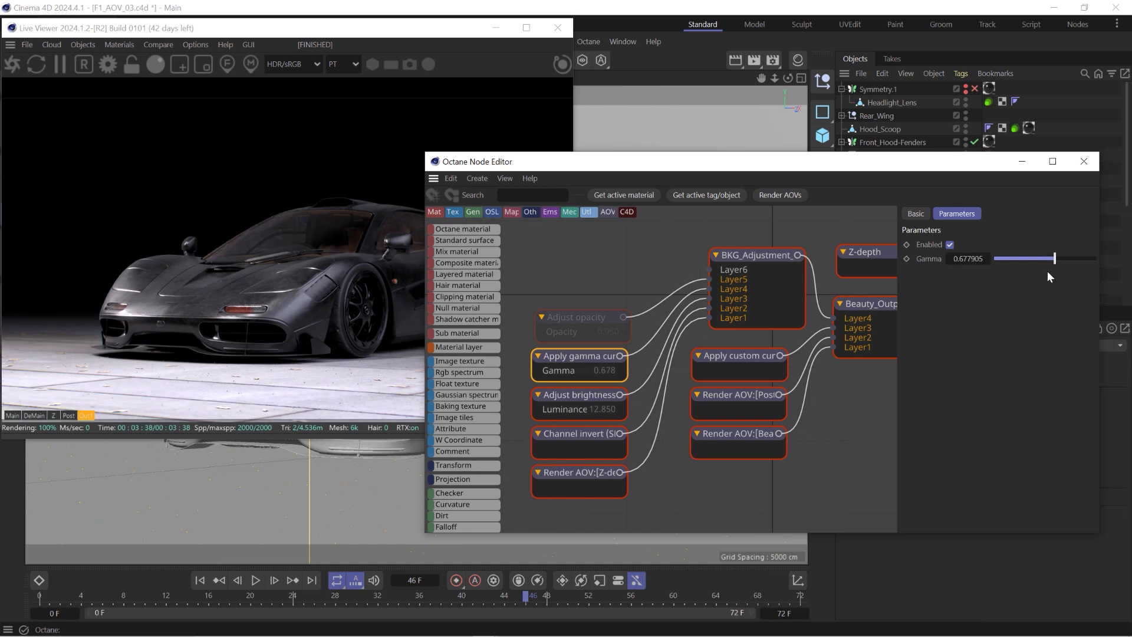
{"action": "left_click", "coordinate": [1057, 258]}
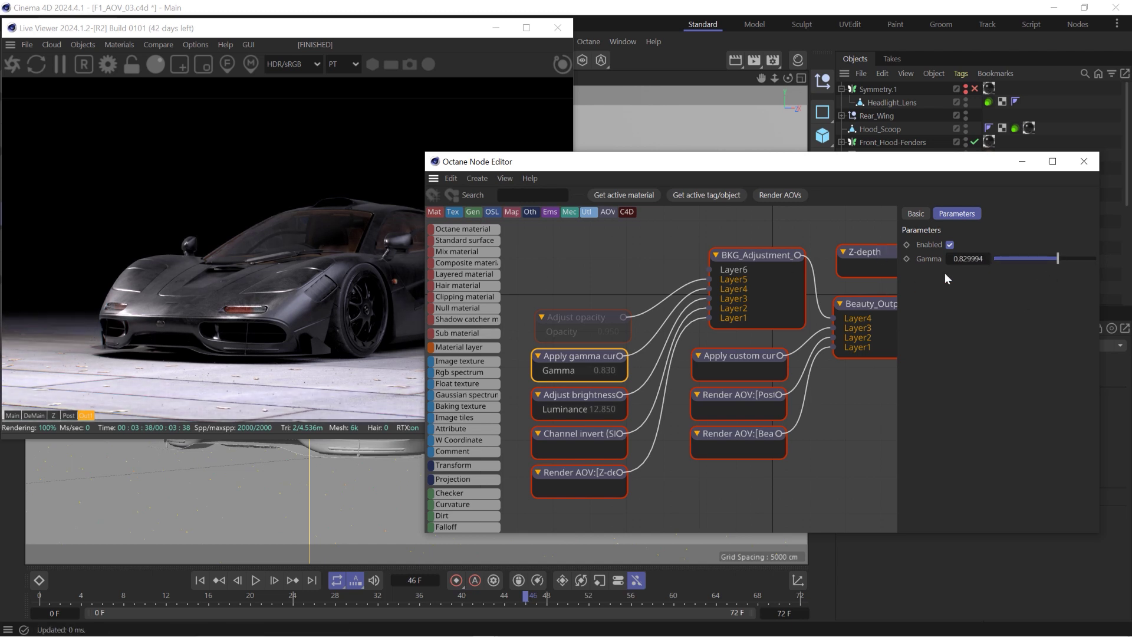
Enable the Adjust opacity layer and lower its opacity to 61.1% to reveal more graffiti background
{"action": "left_click", "coordinate": [578, 313]}
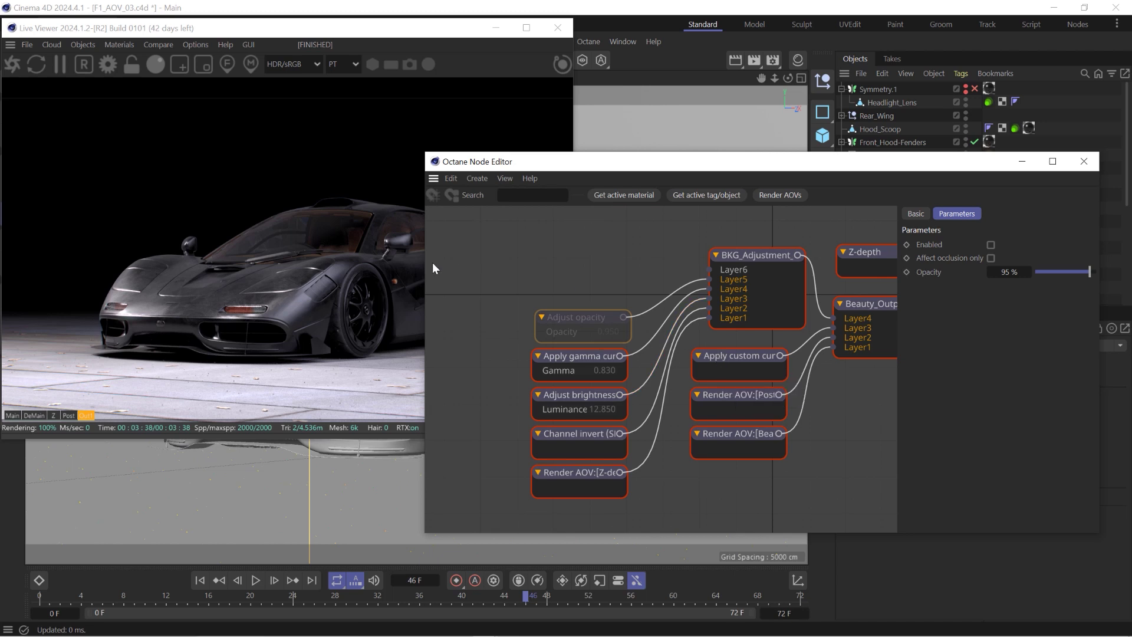
{"action": "mouse_move", "coordinate": [432, 263]}
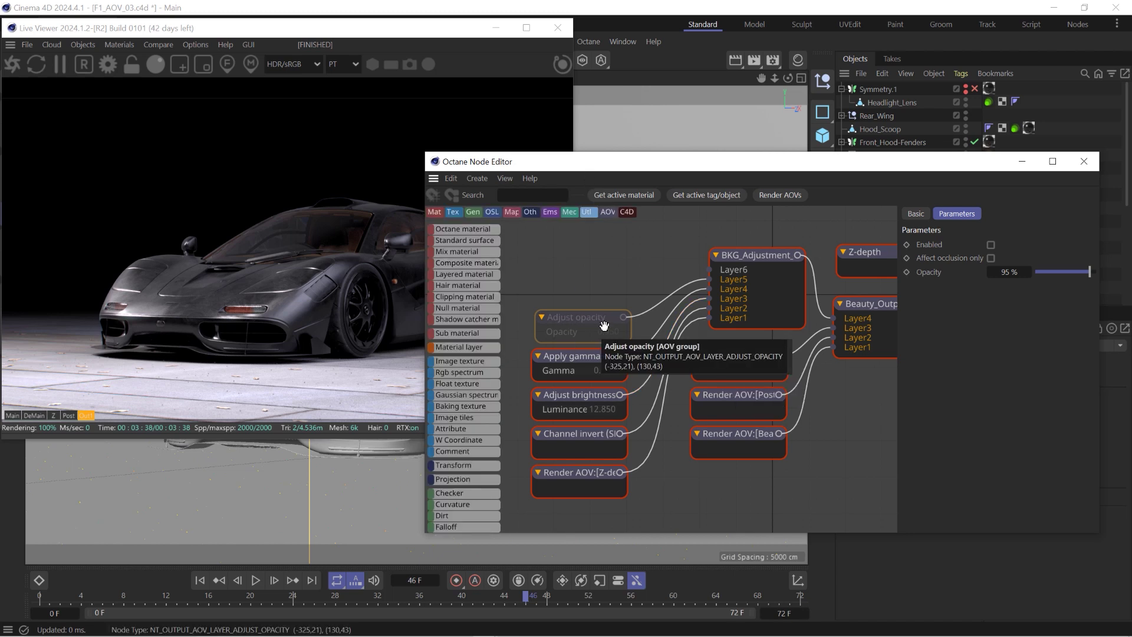
{"action": "left_click_drag", "start_coordinate": [592, 322], "coordinate": [590, 319]}
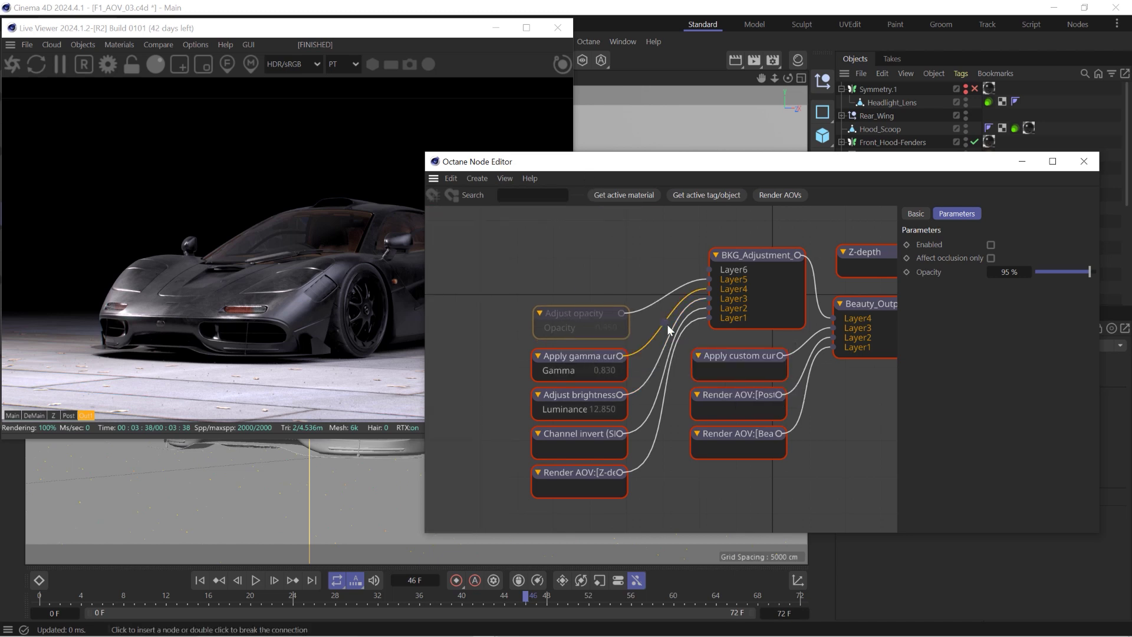
{"action": "left_click", "coordinate": [991, 244]}
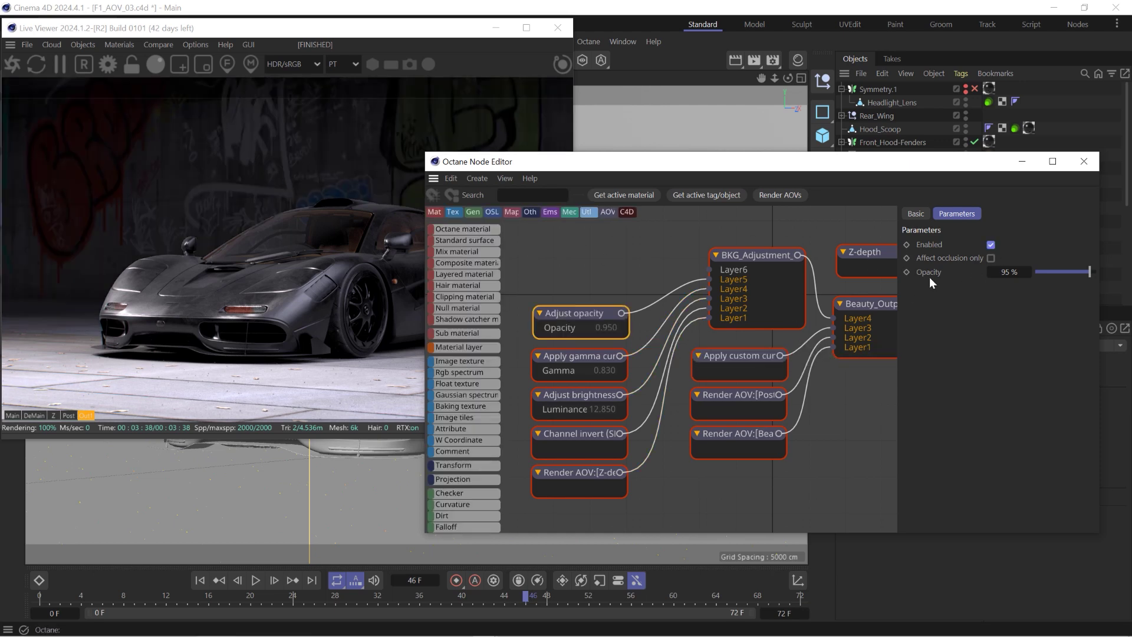
{"action": "left_click_drag", "start_coordinate": [1080, 268], "coordinate": [1042, 269]}
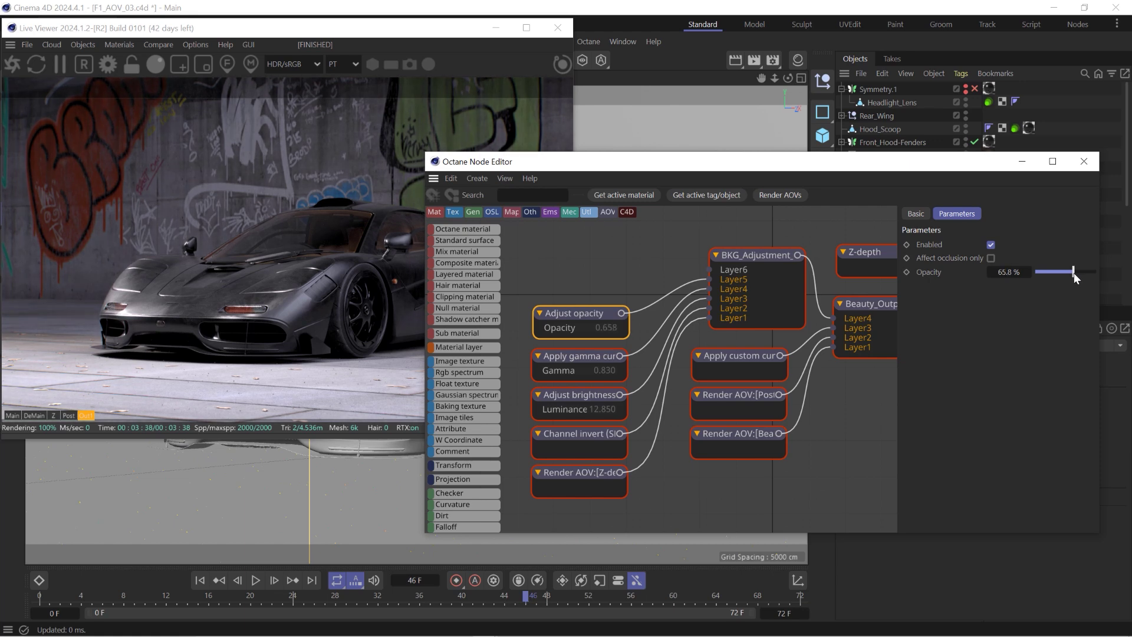
{"action": "mouse_move", "coordinate": [1074, 273]}
{"action": "left_mouse_down"}
{"action": "mouse_move", "coordinate": [1032, 271]}
{"action": "mouse_move", "coordinate": [1096, 260]}
{"action": "mouse_move", "coordinate": [1071, 265]}
{"action": "left_mouse_up"}
{"action": "left_click_drag", "start_coordinate": [568, 170], "coordinate": [672, 132]}
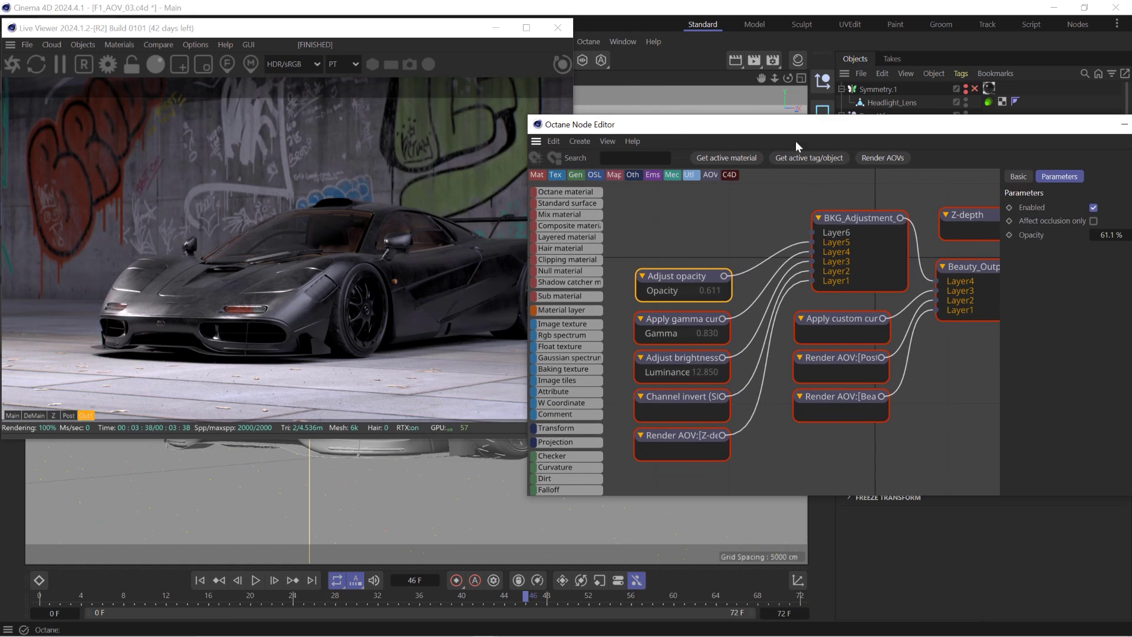
{"action": "left_click_drag", "start_coordinate": [795, 146], "coordinate": [607, 124]}
Move the Z-depth node up above Beauty_Output, near the Octane Renderer node
{"action": "scroll", "coordinate": [751, 347], "scroll_direction": "down", "scroll_amount": 2}
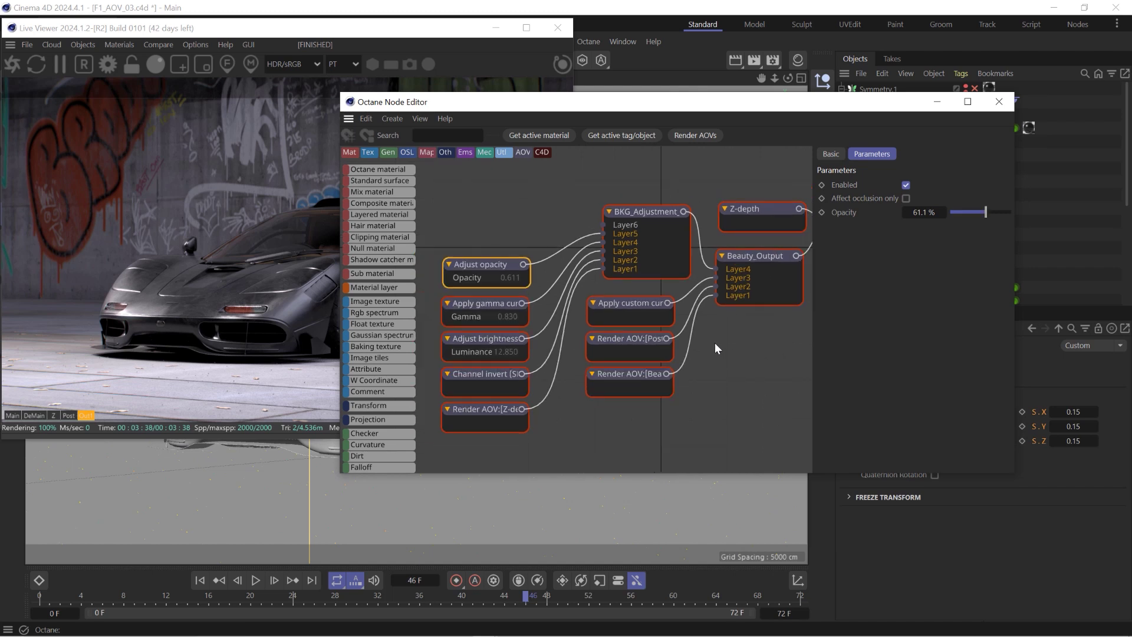
{"action": "middle_click_drag", "start_coordinate": [735, 341], "coordinate": [697, 259]}
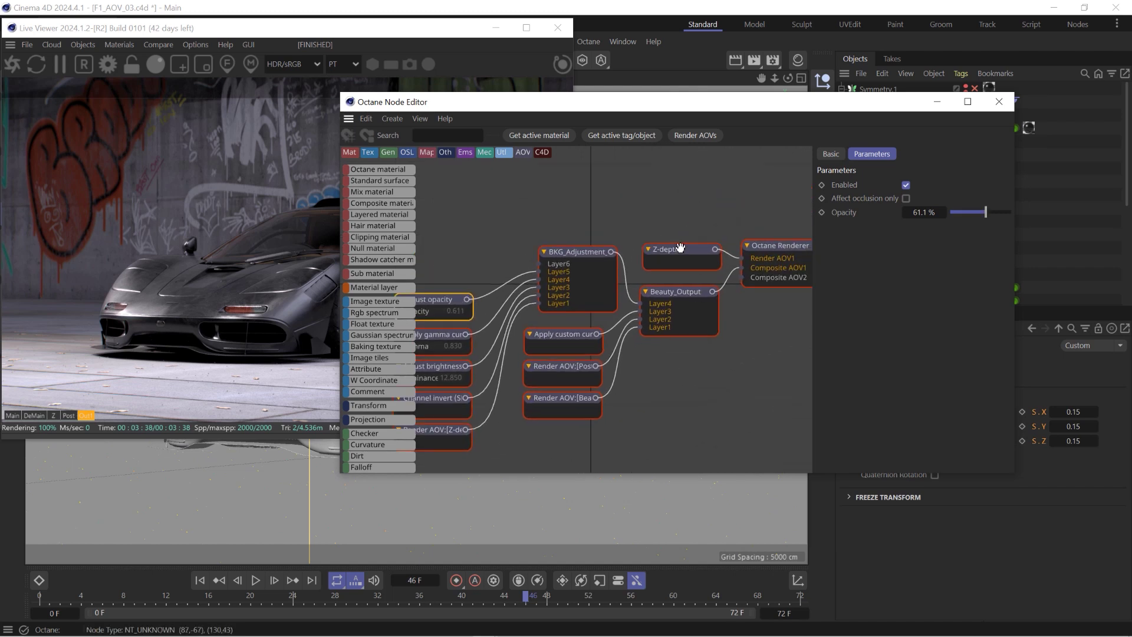
{"action": "left_click_drag", "start_coordinate": [680, 248], "coordinate": [681, 232]}
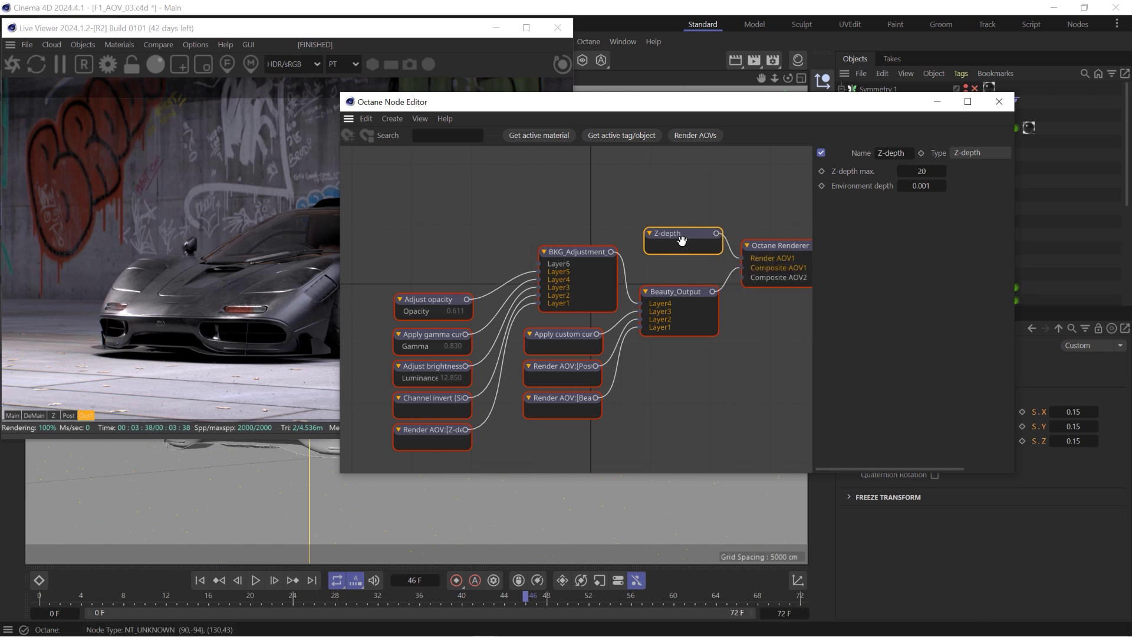
{"action": "left_click_drag", "start_coordinate": [696, 103], "coordinate": [694, 129]}
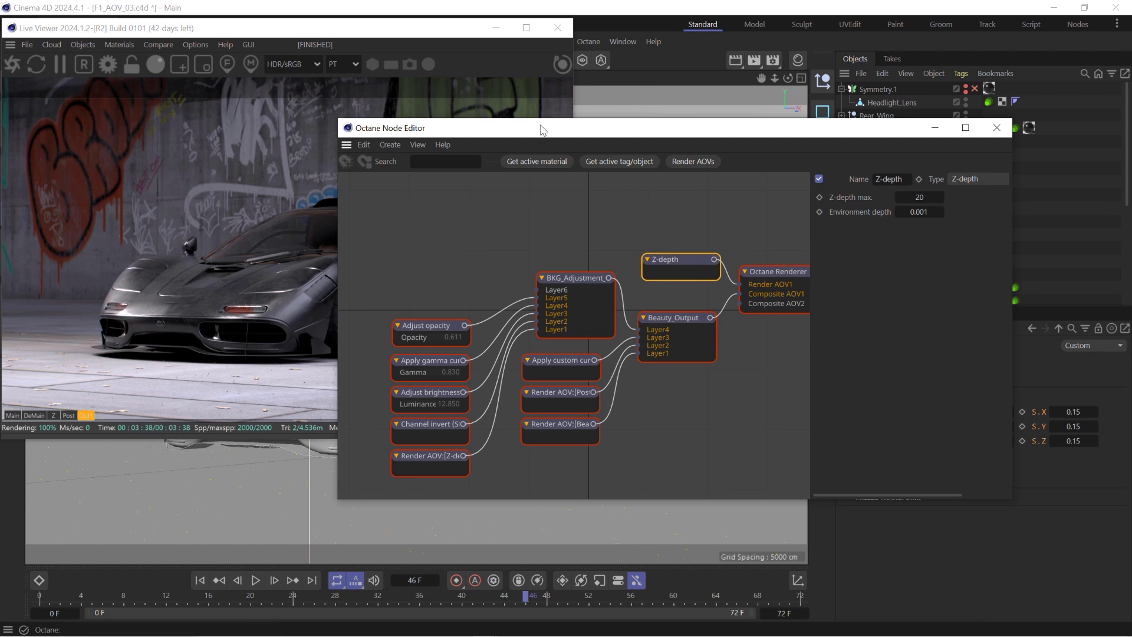
{"action": "left_click_drag", "start_coordinate": [543, 127], "coordinate": [648, 87]}
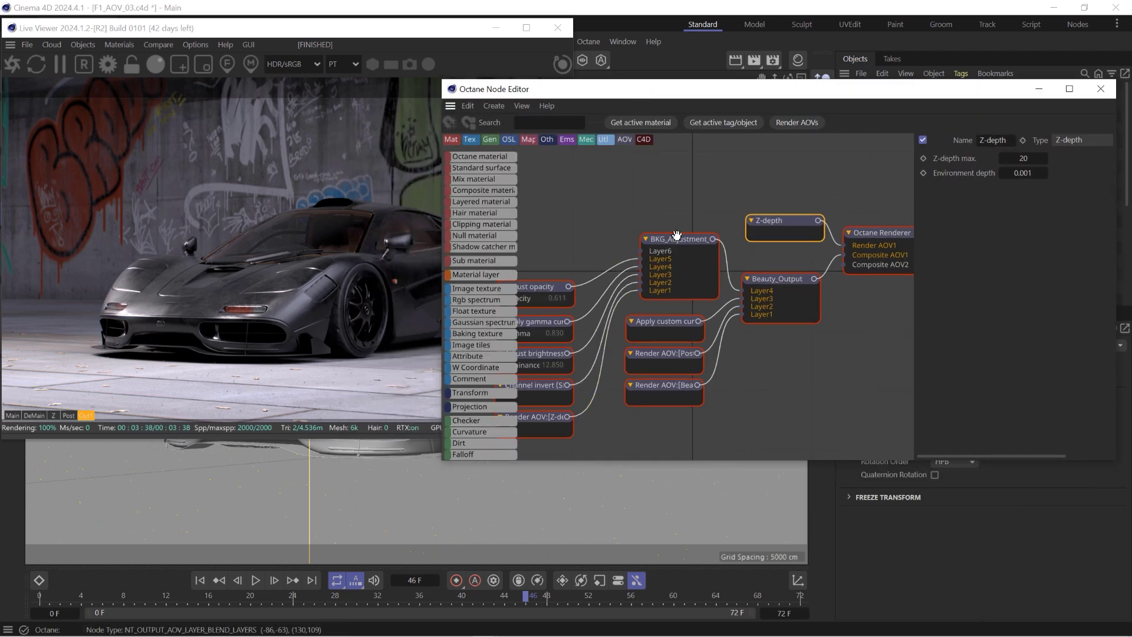
{"action": "left_click_drag", "start_coordinate": [766, 230], "coordinate": [772, 220]}
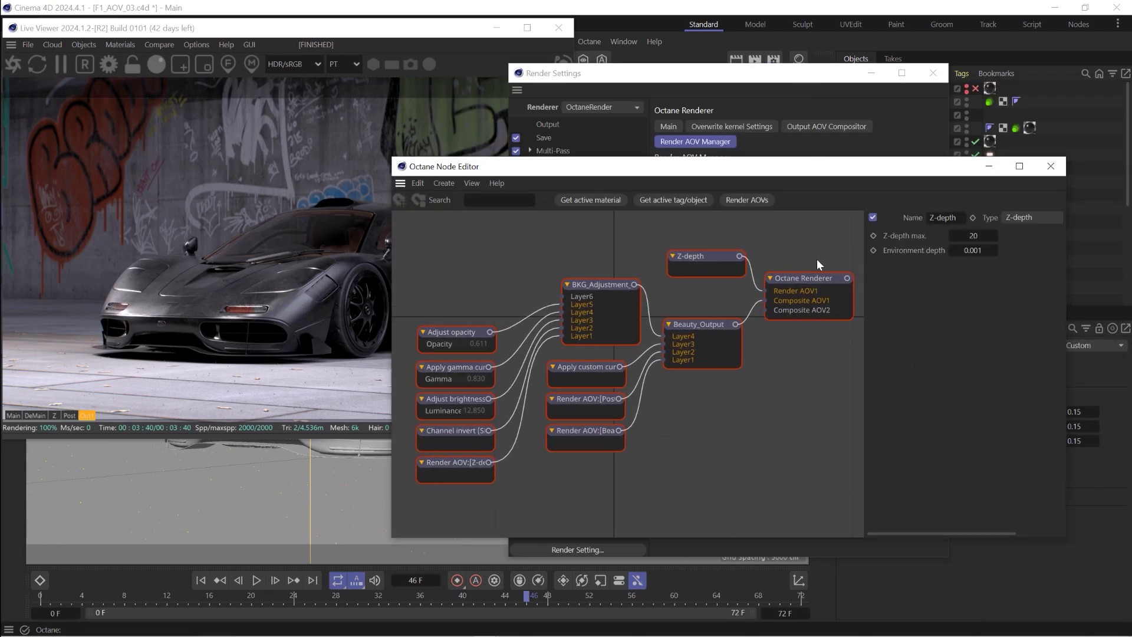
Bring the Live Viewer's finished supercar render to the front
{"action": "mouse_move", "coordinate": [400, 288]}
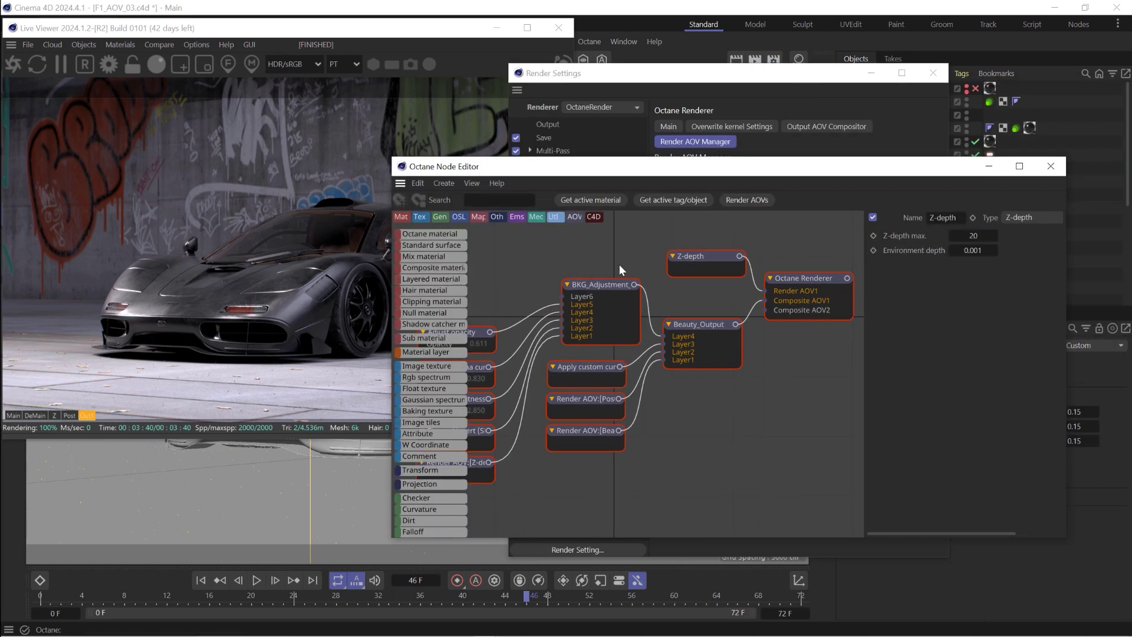
{"action": "middle_click_drag", "start_coordinate": [687, 434], "coordinate": [695, 431]}
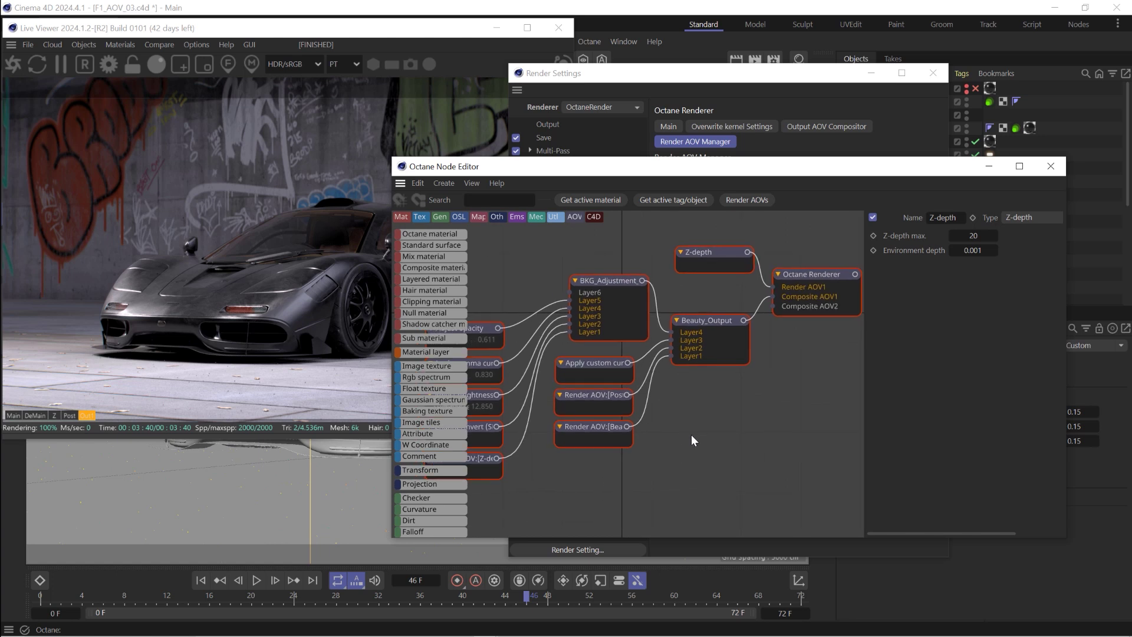
{"action": "left_click", "coordinate": [418, 37]}
{"action": "left_click_drag", "start_coordinate": [418, 37], "coordinate": [441, 43]}
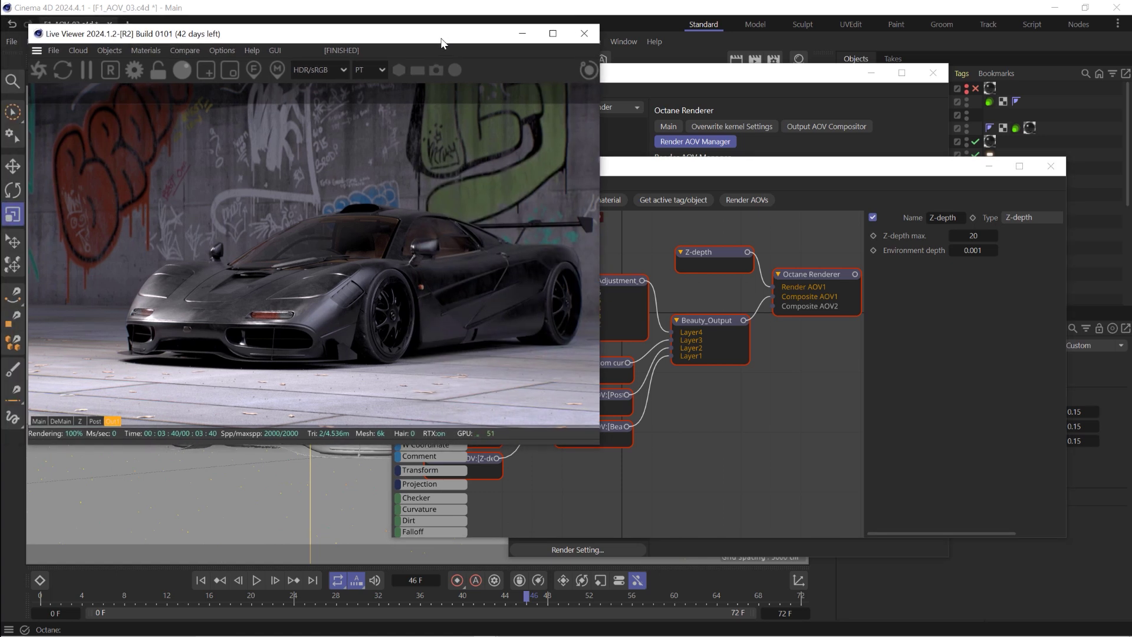